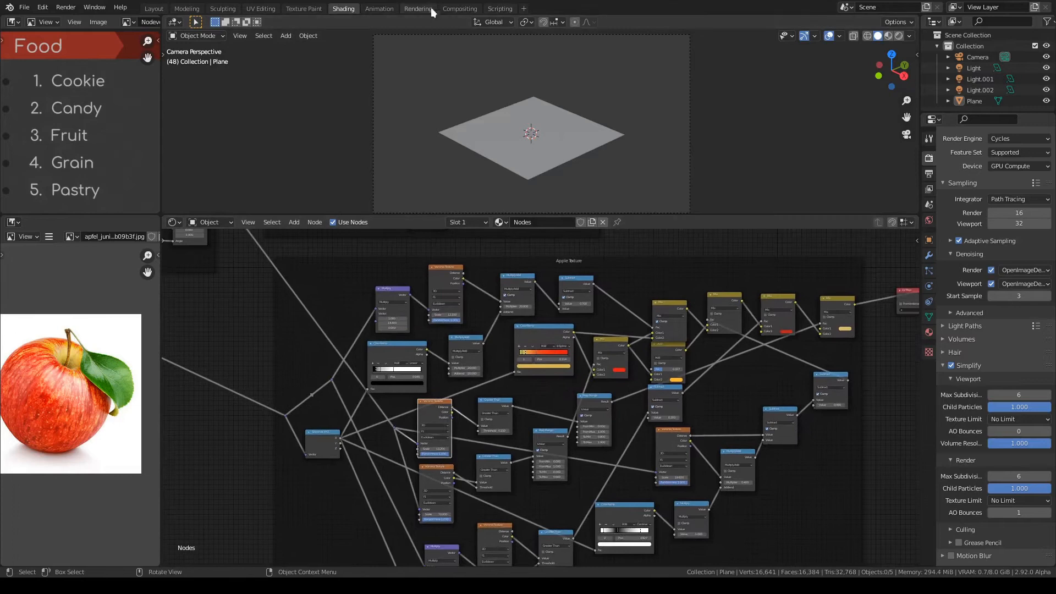
# - Return to the Shading workspace and examine the node network of the procedural apple material
pyautogui.scroll(-1, 480, 297)
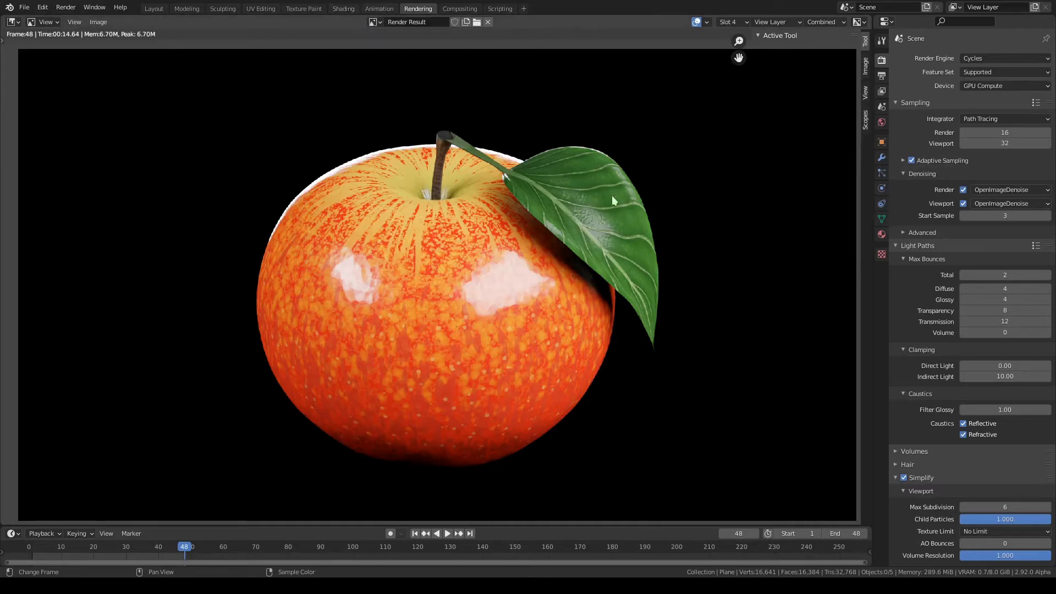
pyautogui.click(342, 10)
pyautogui.scroll(5, 484, 338)
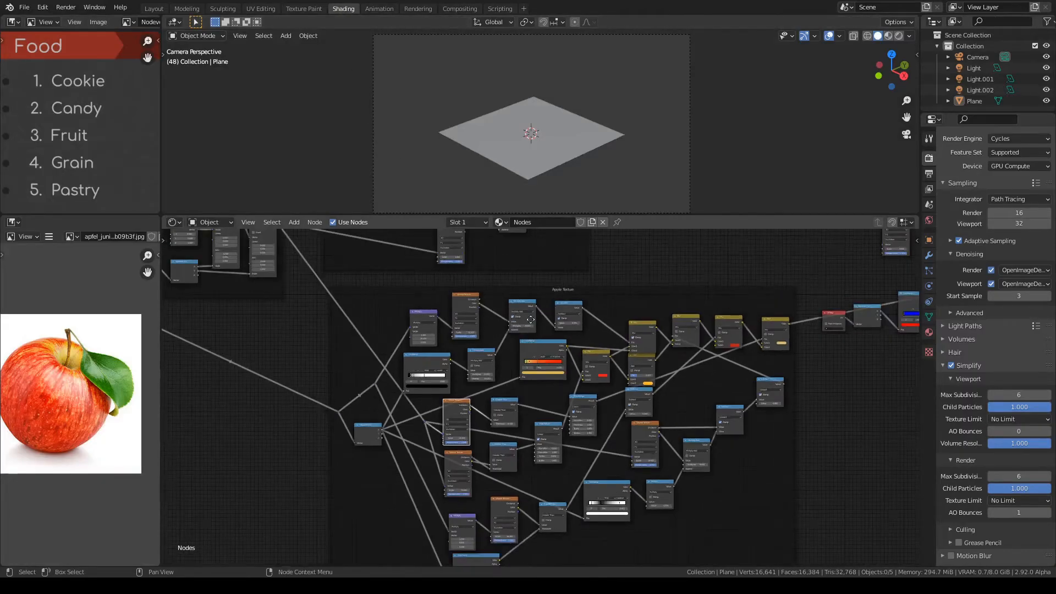
pyautogui.scroll(-4, 483, 337)
pyautogui.scroll(2, 414, 308)
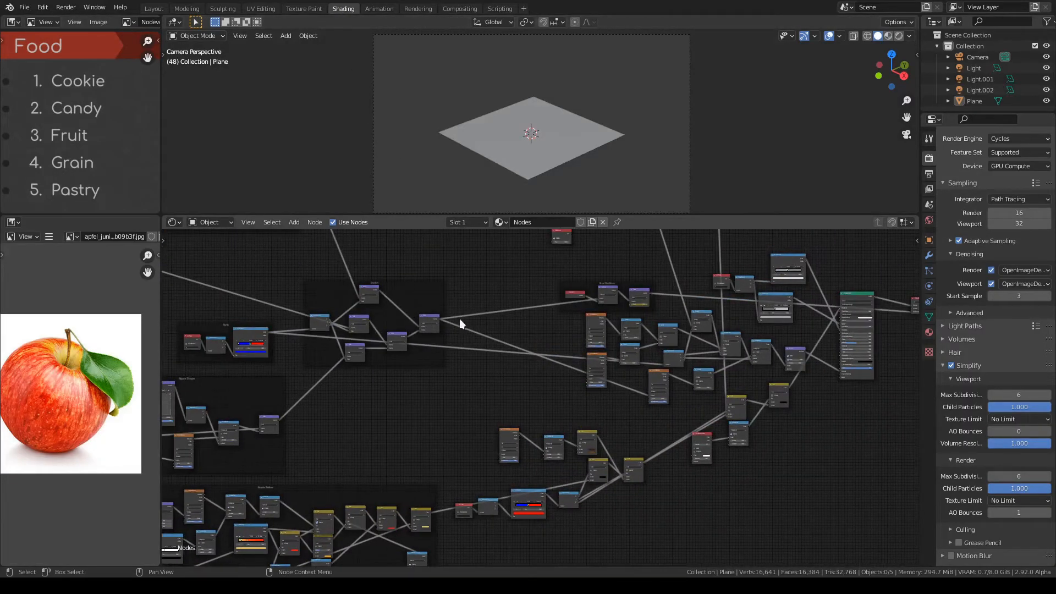
pyautogui.scroll(1, 460, 319)
pyautogui.scroll(1, 649, 325)
pyautogui.scroll(1, 389, 384)
pyautogui.scroll(1, 516, 352)
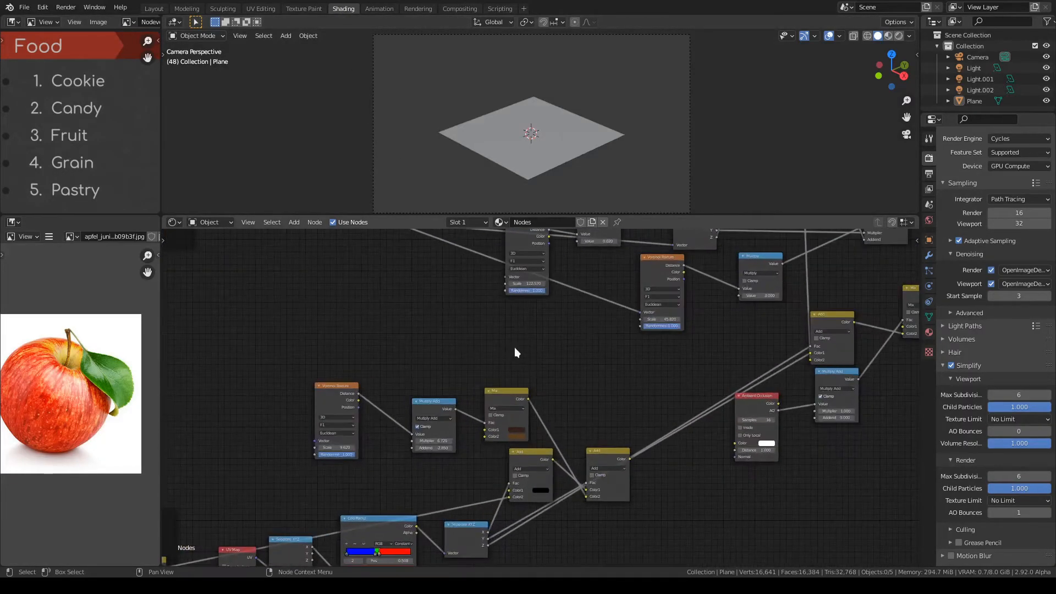
pyautogui.moveTo(507, 337); pyautogui.dragTo(470, 400, button='middle')
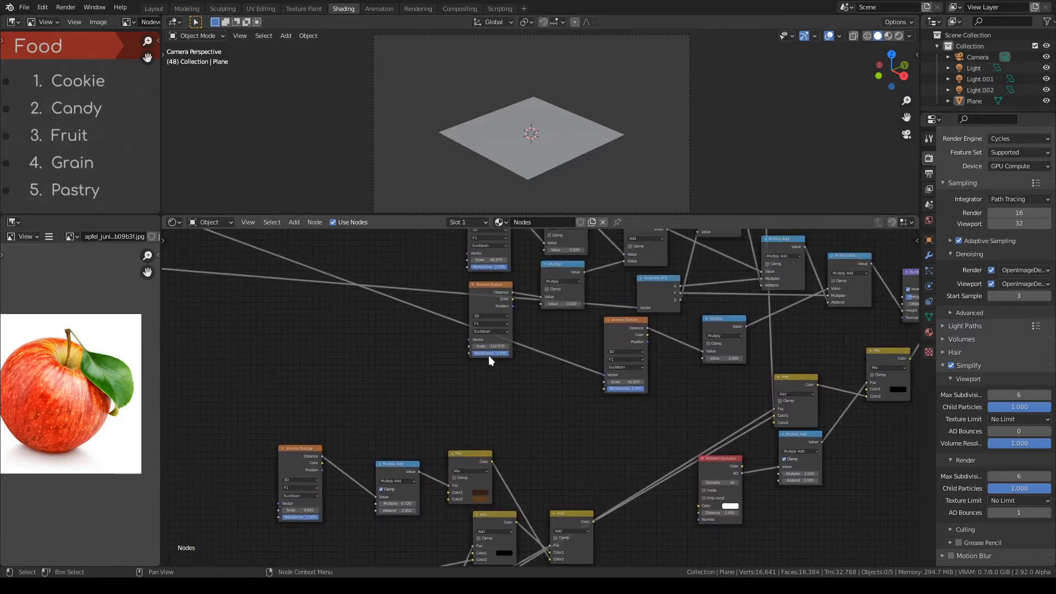
# - Examine the Voronoi Texture nodes feeding the Multiply and Add nodes below the Final Positions frame
pyautogui.moveTo(486, 293); pyautogui.dragTo(484, 301)
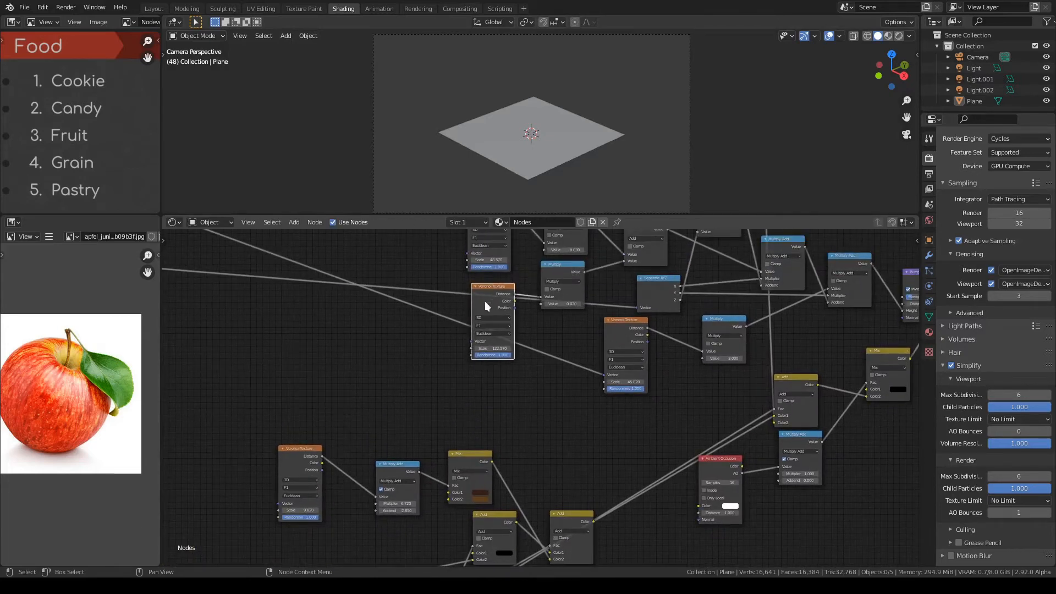
pyautogui.moveTo(475, 311); pyautogui.dragTo(471, 378, button='middle')
pyautogui.scroll(4, 474, 330)
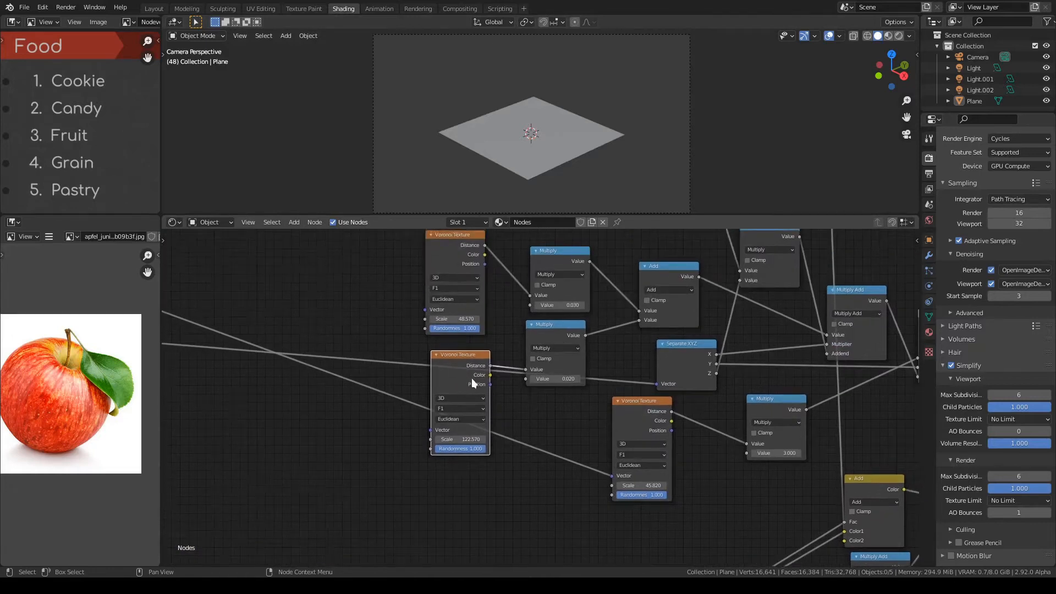
pyautogui.scroll(4, 469, 369)
pyautogui.moveTo(444, 312); pyautogui.dragTo(468, 385, button='middle')
pyautogui.scroll(-2, 469, 380)
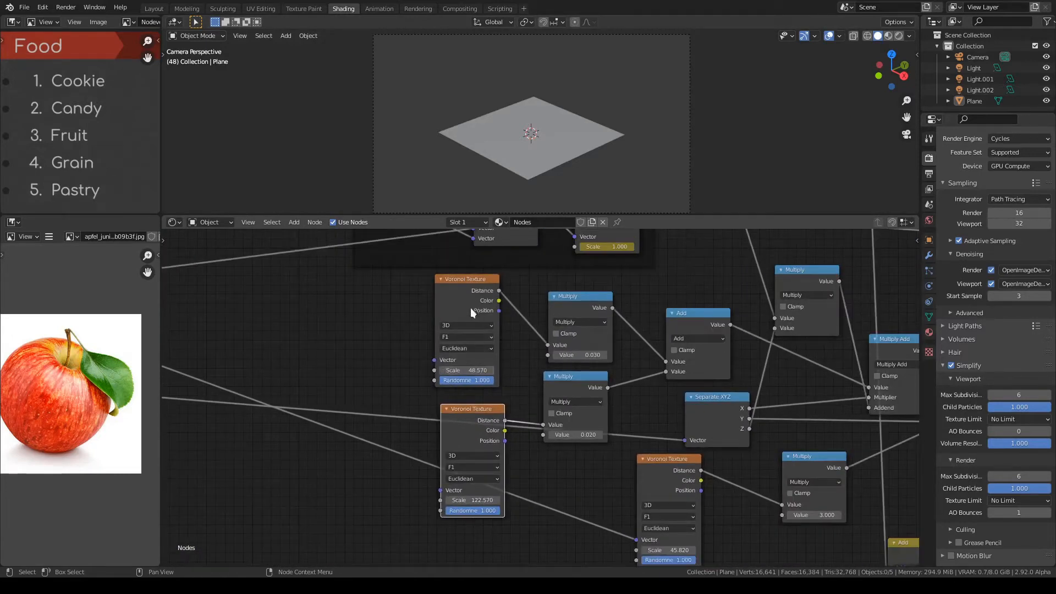
pyautogui.click(463, 425)
pyautogui.moveTo(462, 425); pyautogui.dragTo(526, 334, button='middle')
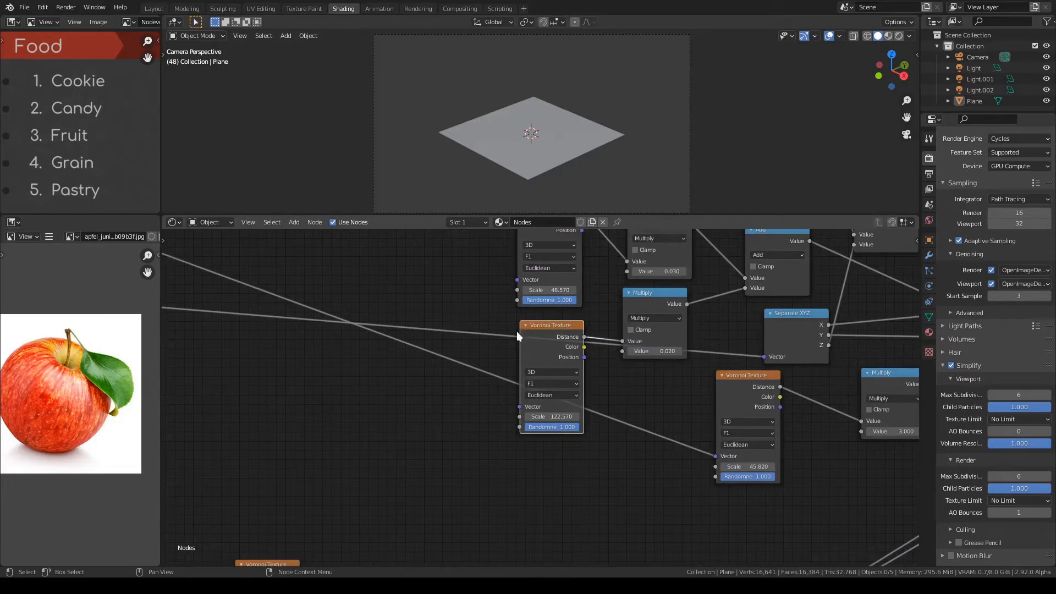
# - Duplicate the Voronoi Texture node with scale 122.570 into empty space and switch the copy to a Noise Texture
pyautogui.hotkey('shift', 'd')
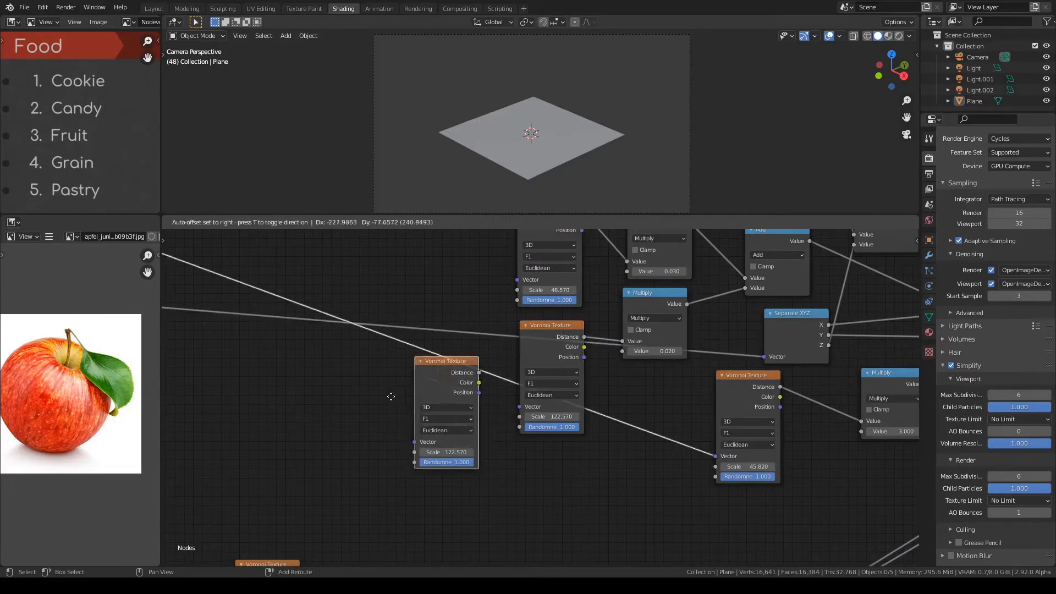
pyautogui.click(363, 413)
pyautogui.hotkey('shift', 's')
pyautogui.moveTo(322, 379)
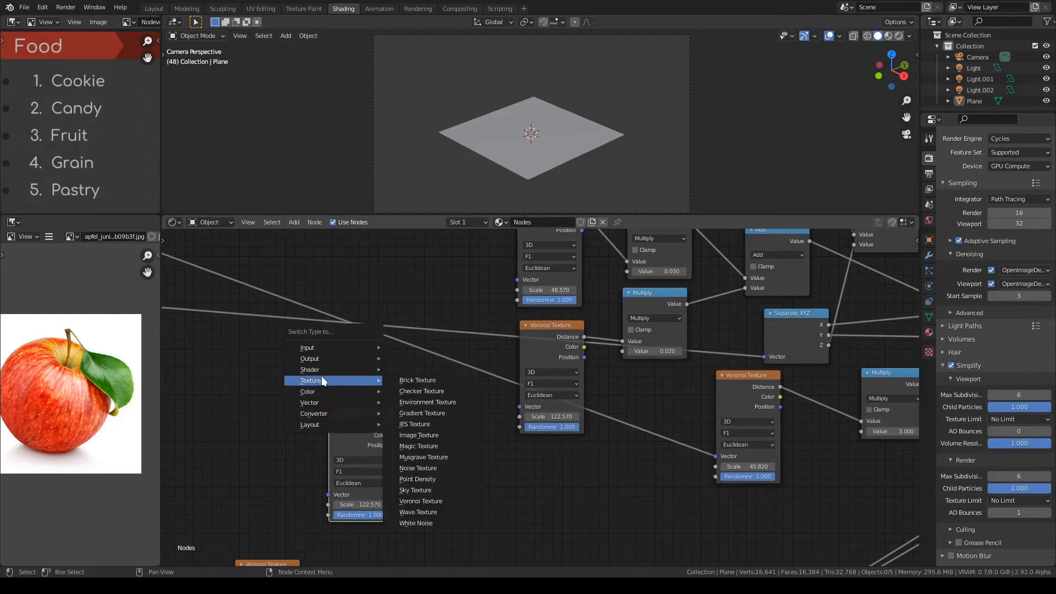
pyautogui.click(418, 468)
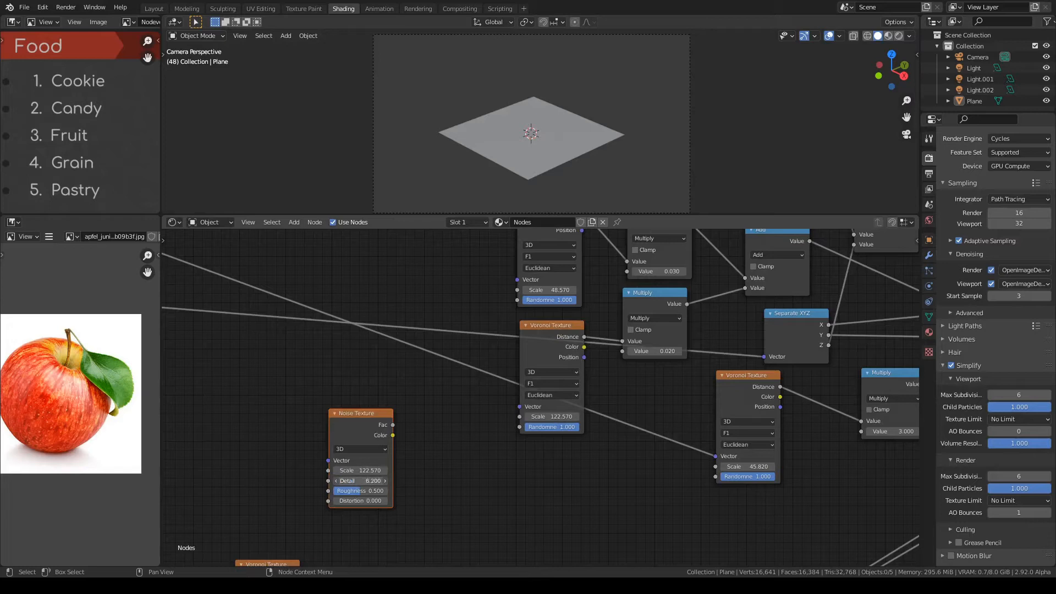
# - Set the Noise Texture's Detail to 5.5 and place the node in the empty area beside the Voronoi Texture nodes
pyautogui.moveTo(362, 421); pyautogui.dragTo(398, 363)
pyautogui.scroll(3, 330, 424)
pyautogui.scroll(1, 324, 428)
pyautogui.moveTo(329, 430); pyautogui.dragTo(468, 389, button='middle')
pyautogui.moveTo(388, 402)
pyautogui.mouseDown()
pyautogui.moveTo(451, 402)
pyautogui.moveTo(352, 402)
pyautogui.moveTo(396, 403)
pyautogui.moveTo(380, 403)
pyautogui.mouseUp()
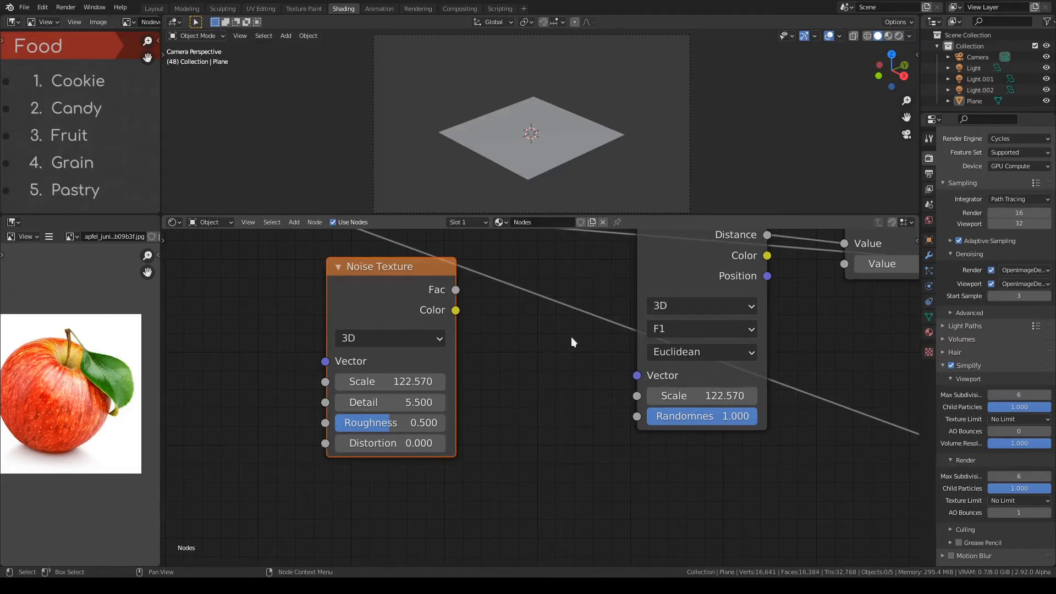
pyautogui.scroll(-2, 616, 323)
pyautogui.moveTo(434, 333); pyautogui.dragTo(345, 340)
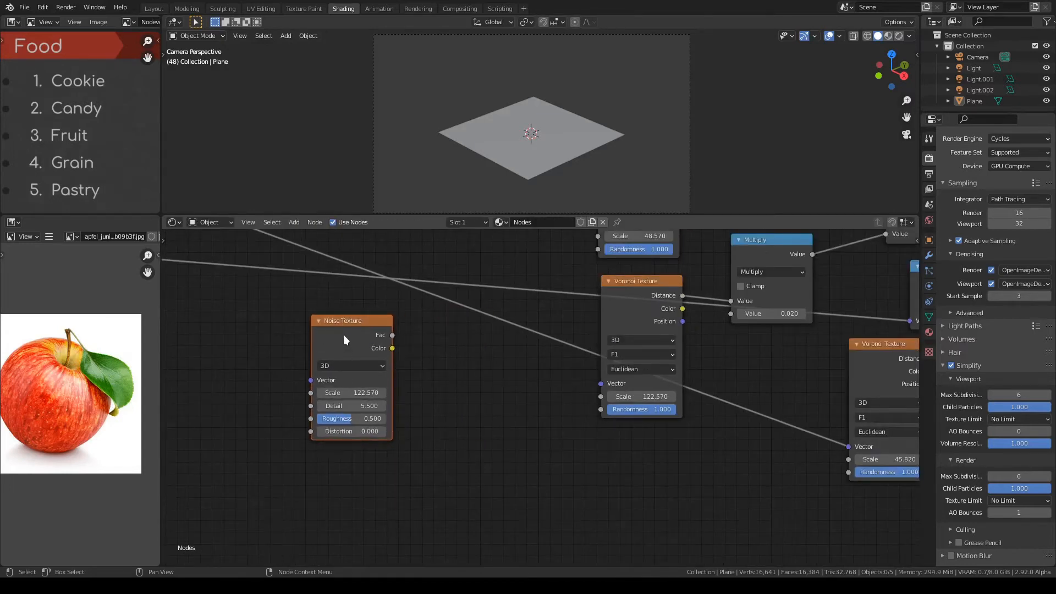
# - Duplicate the Noise Texture node twice and set the first copy's Roughness to 0.65
pyautogui.hotkey('shift', 'd')
pyautogui.click(366, 423)
pyautogui.hotkey('shift', 'd')
pyautogui.click(453, 465)
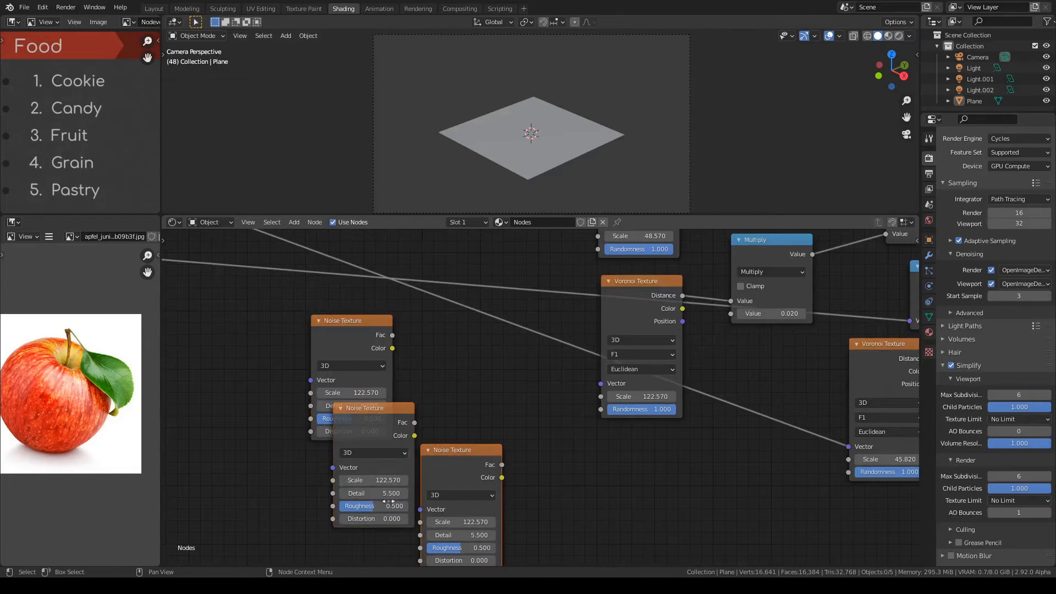
pyautogui.moveTo(385, 506); pyautogui.dragTo(395, 506)
# - Delete both Noise Texture copies and the original Noise Texture node
pyautogui.click(382, 422)
pyautogui.click(426, 447)
pyautogui.press('Delete')
pyautogui.click(374, 423)
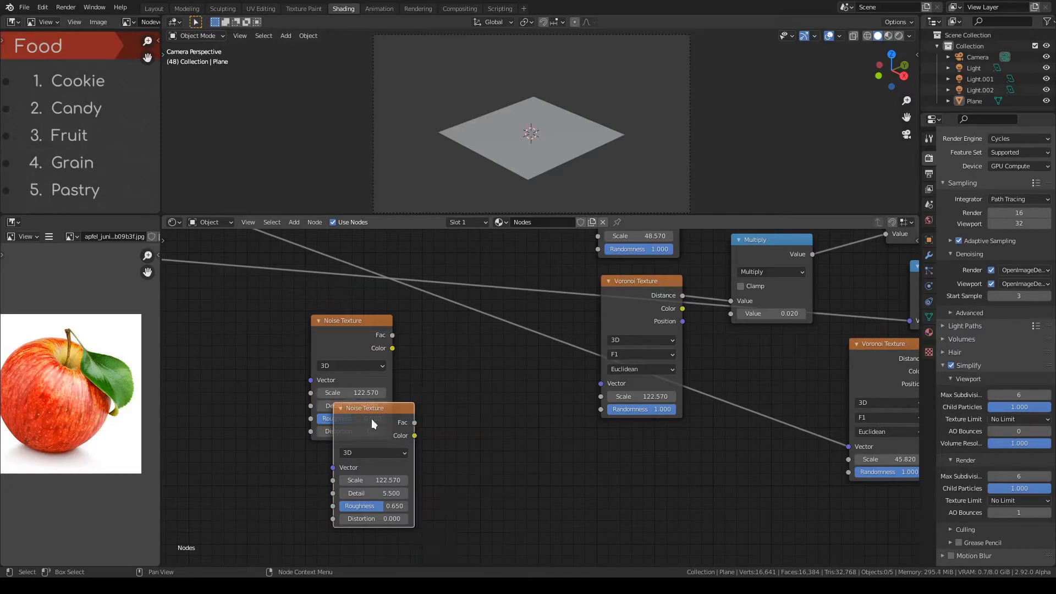
pyautogui.press('Delete')
pyautogui.click(347, 324)
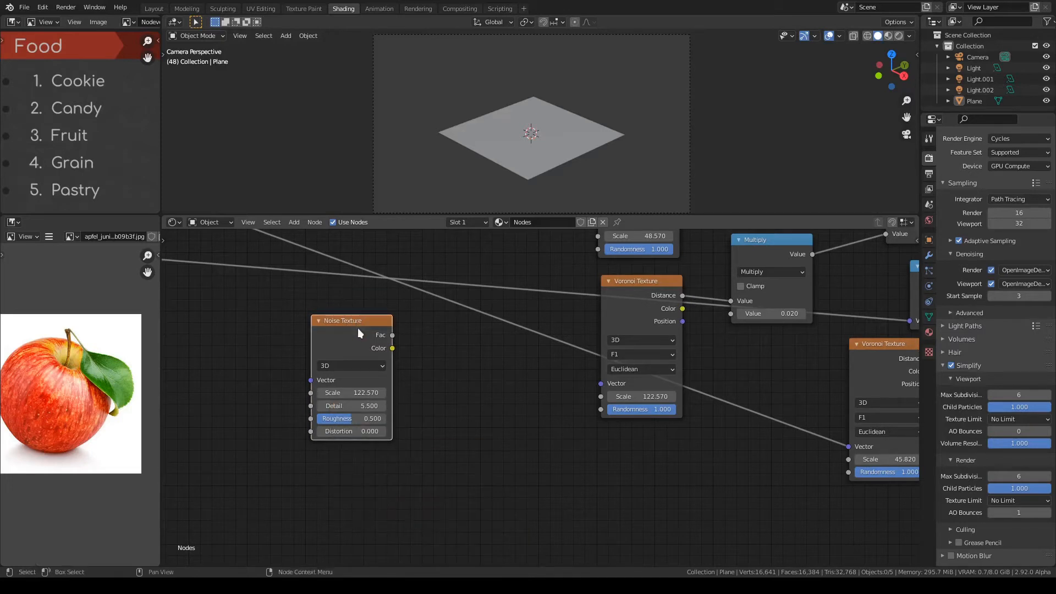
pyautogui.press('Delete')
# - Switch the 3D viewport to Rendered shading to preview the apple material
pyautogui.press('z')
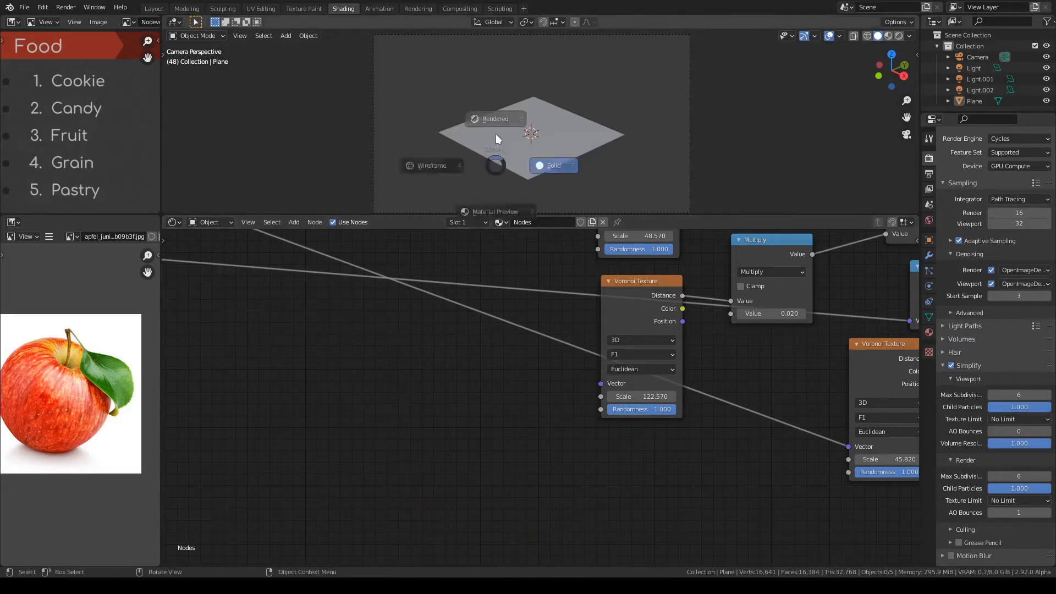
pyautogui.click(497, 133)
pyautogui.scroll(-2, 517, 305)
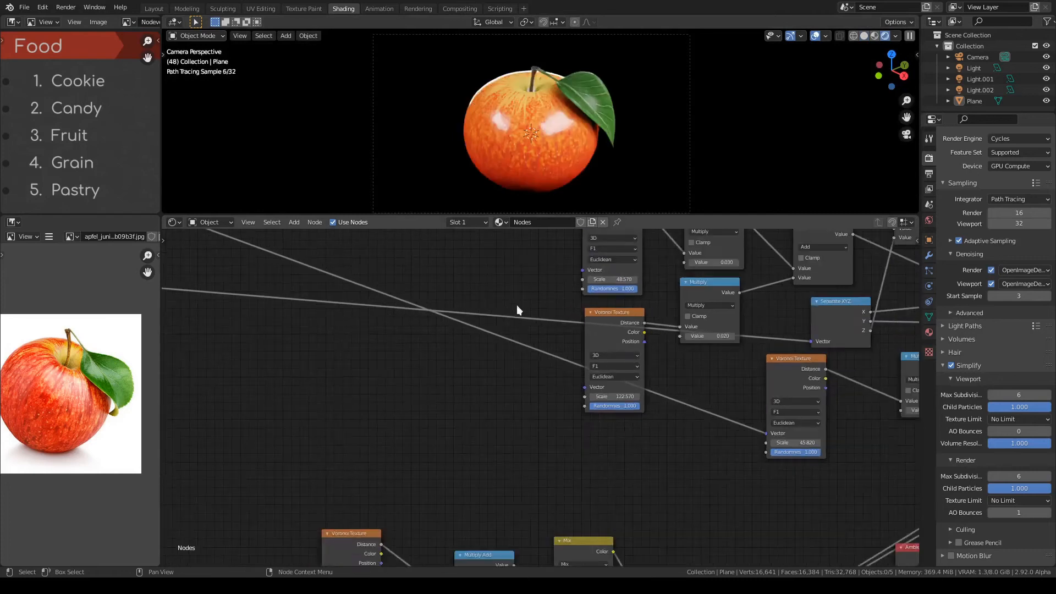
# - Examine the two unconnected-vector Voronoi Texture nodes and their Multiply factors alongside the rendered preview
pyautogui.moveTo(516, 305); pyautogui.dragTo(460, 332, button='middle')
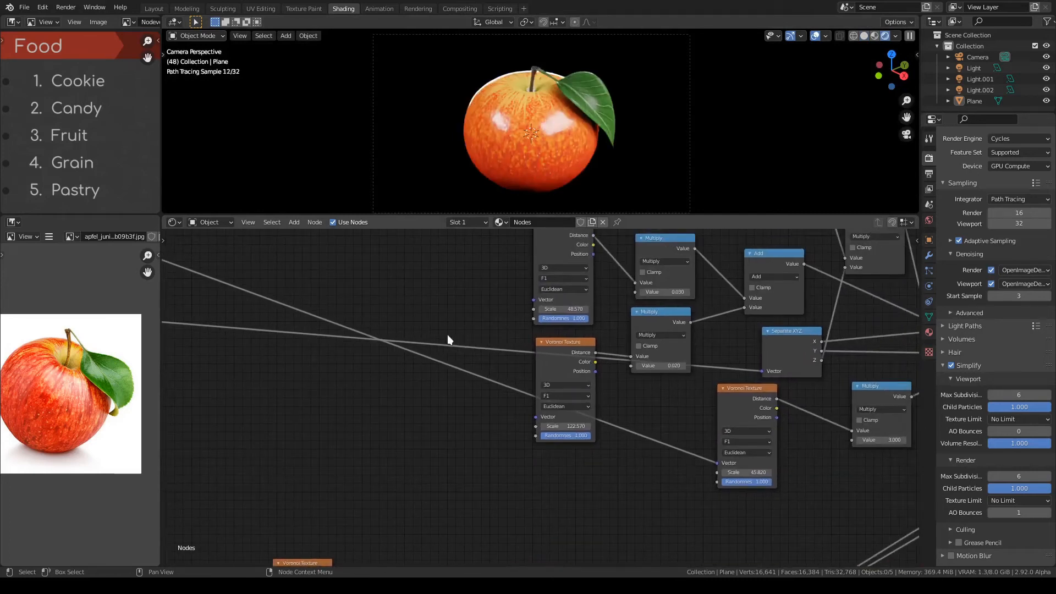
pyautogui.scroll(-1, 448, 335)
pyautogui.moveTo(477, 332); pyautogui.dragTo(435, 354, button='middle')
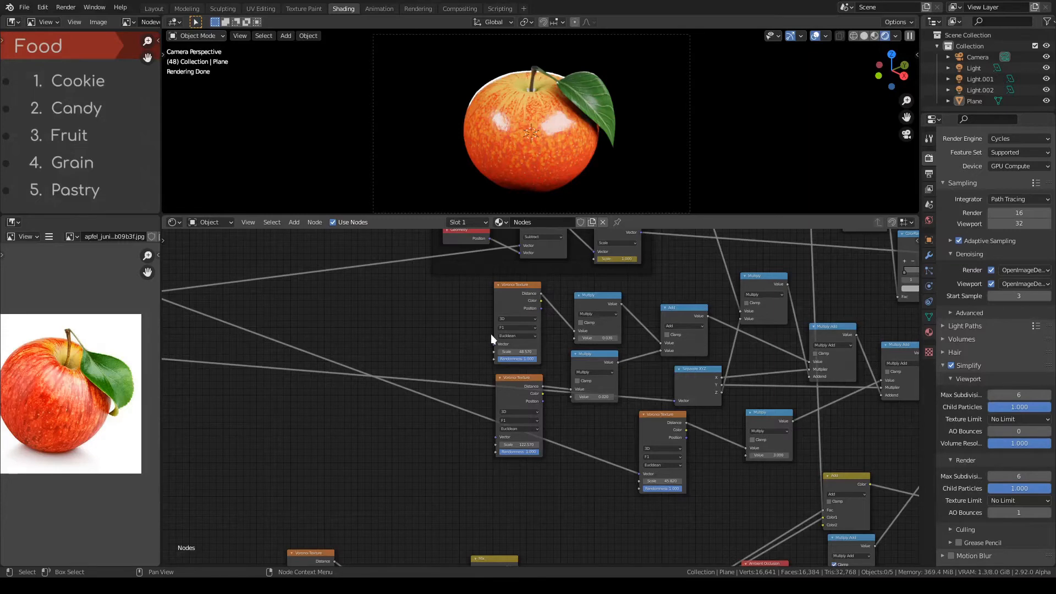
pyautogui.scroll(3, 491, 335)
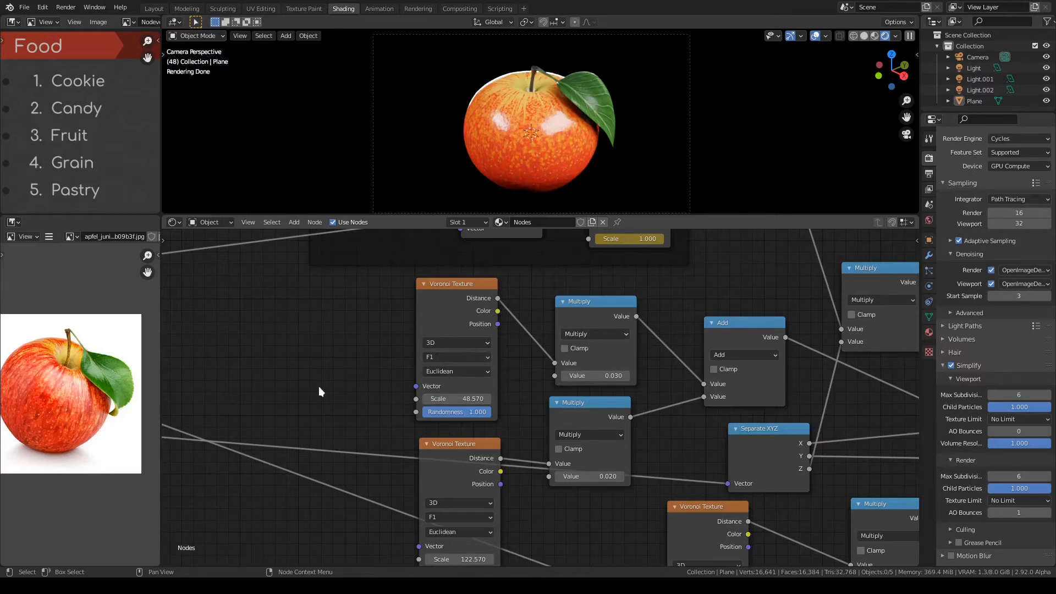
pyautogui.moveTo(408, 338); pyautogui.dragTo(438, 338, button='middle')
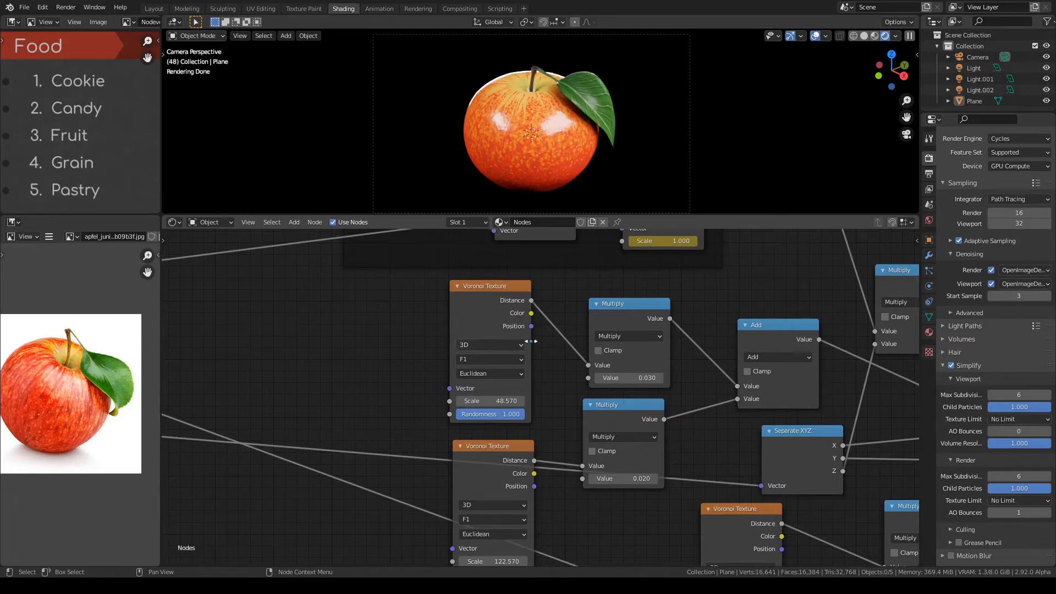
pyautogui.scroll(-2, 519, 354)
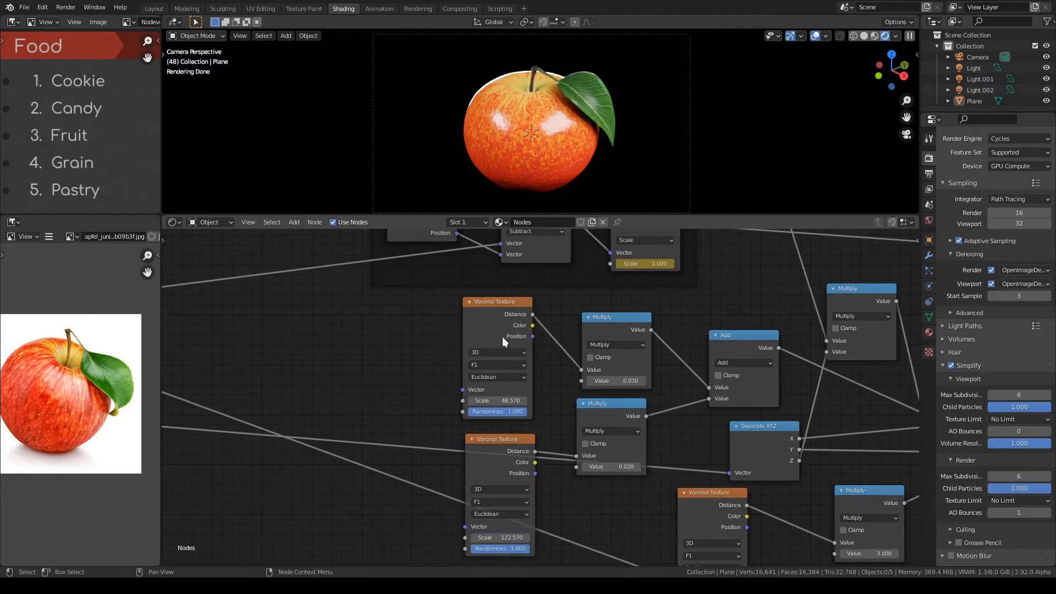
pyautogui.moveTo(545, 361); pyautogui.dragTo(530, 357, button='middle')
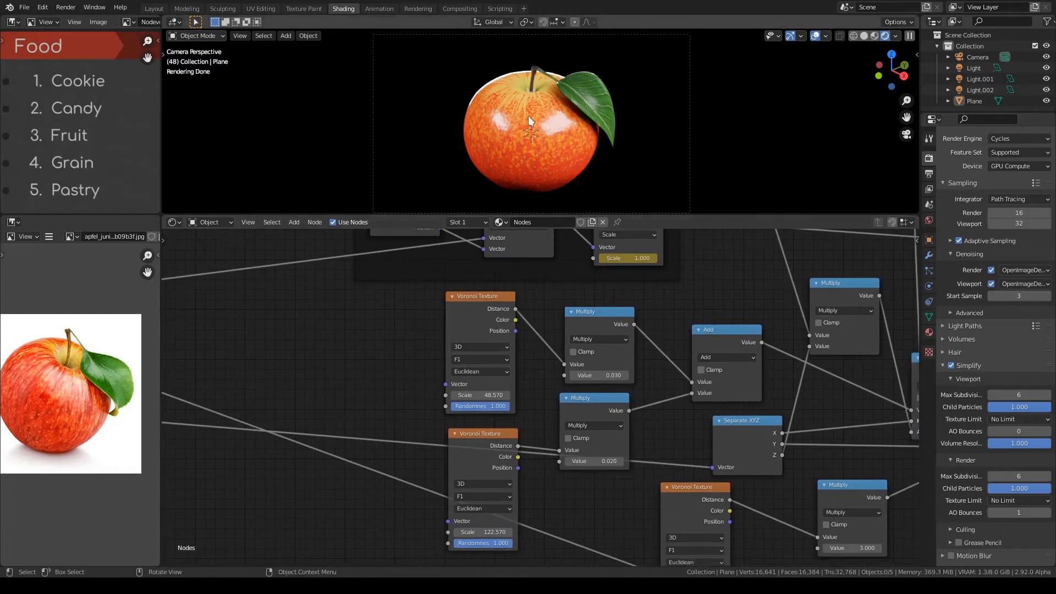
# - Inspect the rendered apple's skin pattern up close in the 3D viewport
pyautogui.scroll(3, 528, 115)
pyautogui.scroll(4, 528, 100)
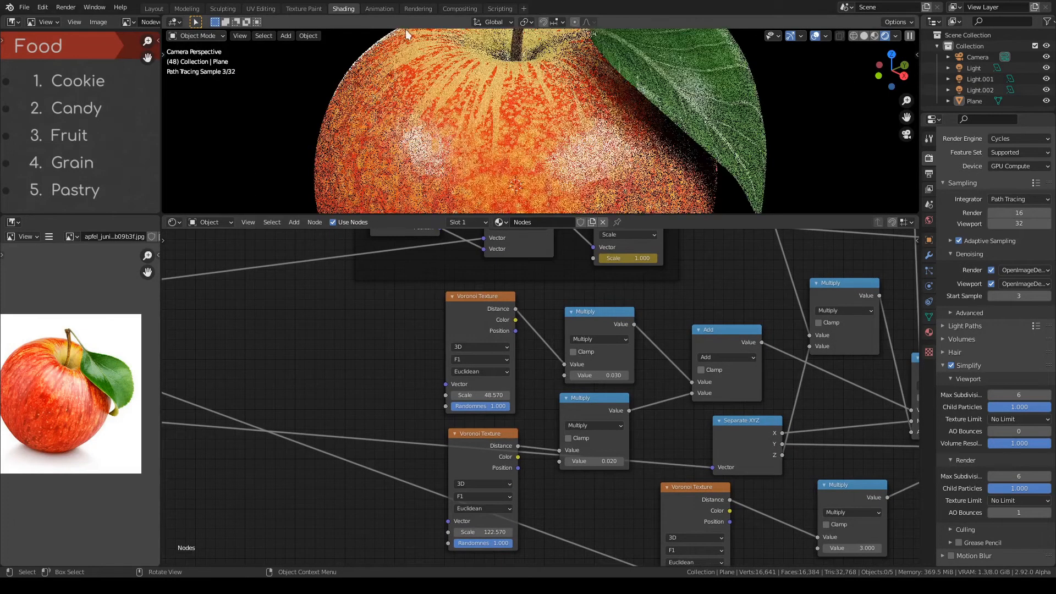
pyautogui.scroll(3, 518, 105)
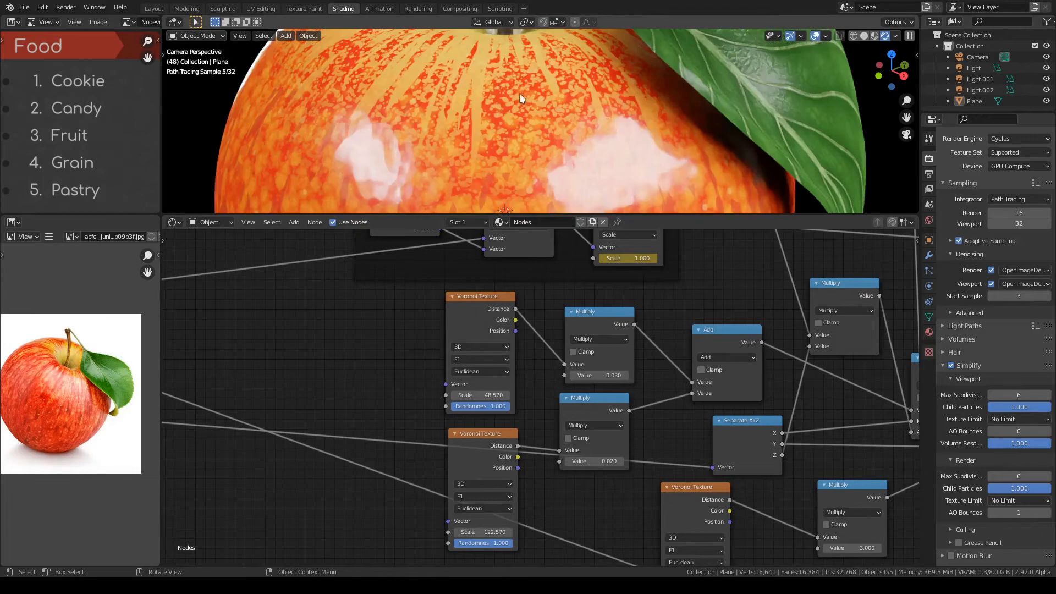
# - Locate the Apple Texture frame and select its Voronoi Texture node with scale 70 together with the connected Greater Than node
pyautogui.scroll(-4, 661, 452)
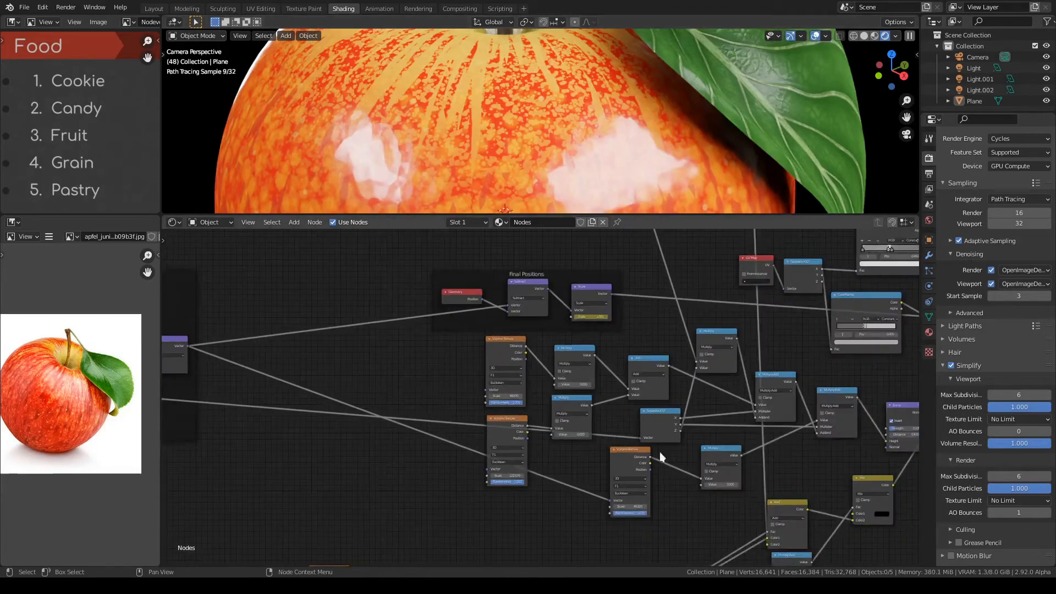
pyautogui.moveTo(660, 453); pyautogui.dragTo(394, 292, button='middle')
pyautogui.moveTo(634, 434); pyautogui.dragTo(585, 351, button='middle')
pyautogui.moveTo(404, 355)
pyautogui.mouseDown(button='middle')
pyautogui.moveTo(692, 332)
pyautogui.moveTo(464, 329)
pyautogui.moveTo(434, 314)
pyautogui.moveTo(451, 308)
pyautogui.moveTo(460, 325)
pyautogui.moveTo(595, 332)
pyautogui.moveTo(565, 434)
pyautogui.mouseUp(button='middle')
pyautogui.scroll(5, 564, 430)
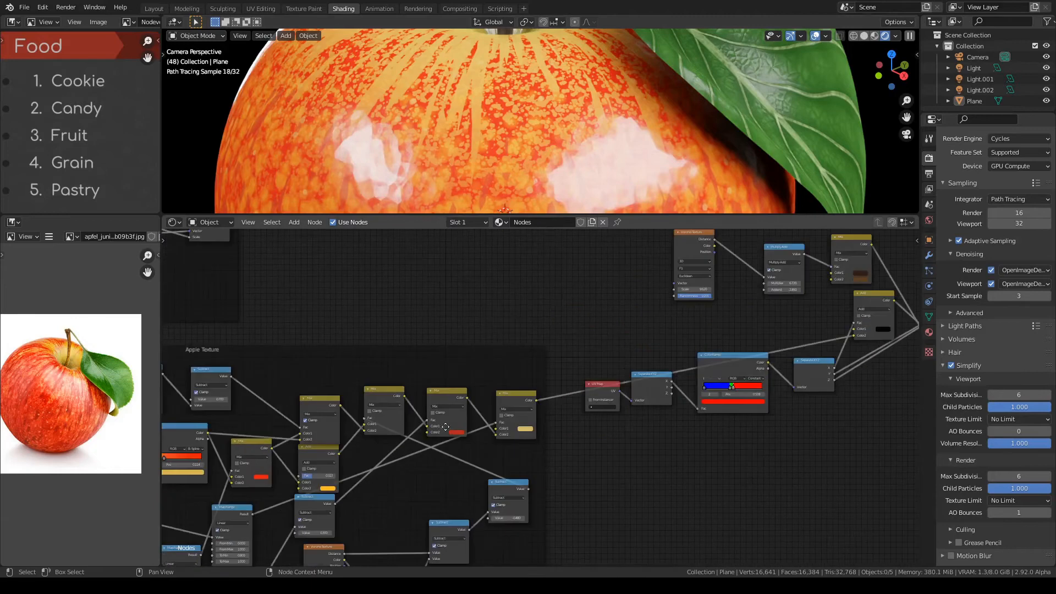
pyautogui.scroll(4, 507, 345)
pyautogui.click(506, 345)
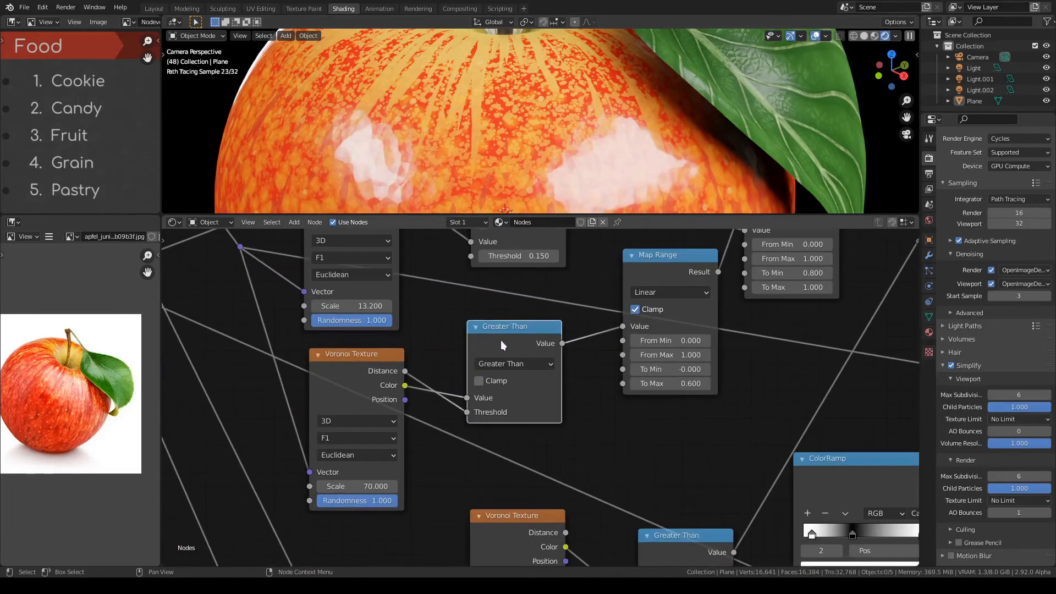
pyautogui.keyDown('shift'); pyautogui.click(374, 375); pyautogui.keyUp('shift')
# - Examine how the selected Voronoi Texture and Greater Than pair connects to the surrounding Map Range nodes
pyautogui.scroll(-2, 487, 359)
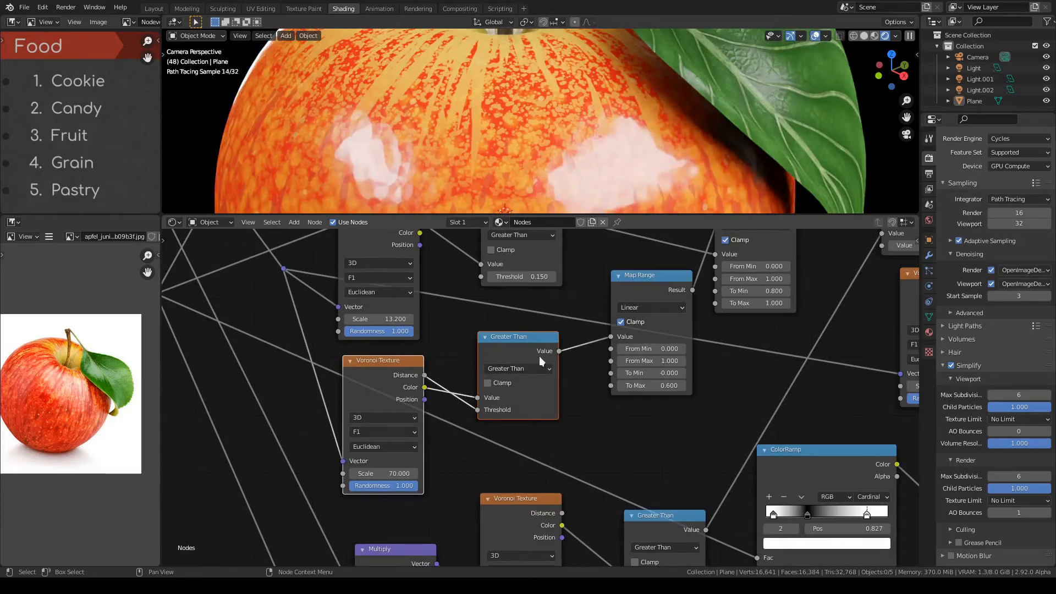
pyautogui.scroll(-3, 524, 312)
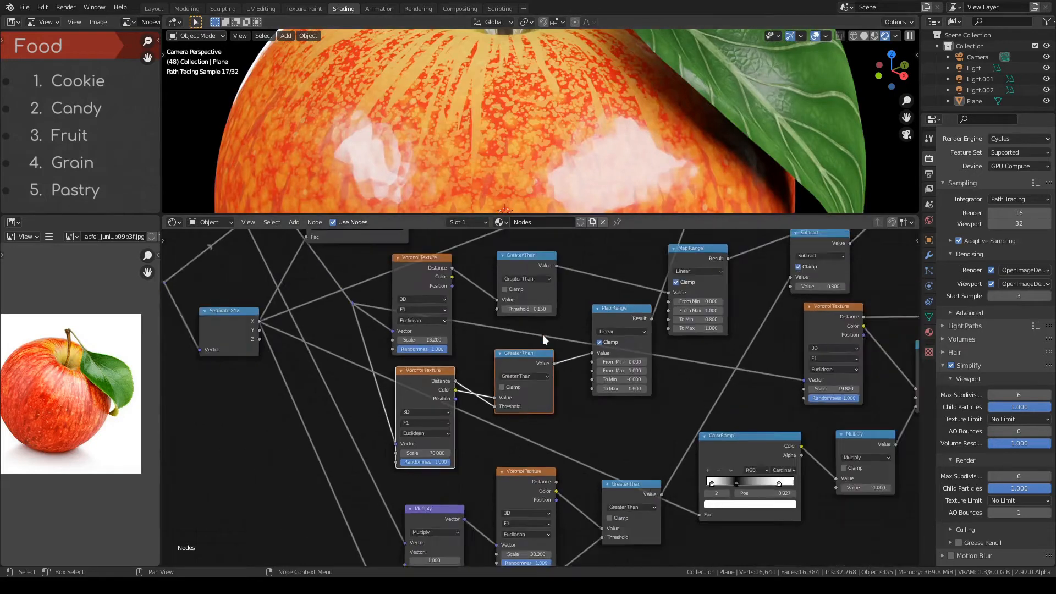
pyautogui.scroll(-2, 514, 323)
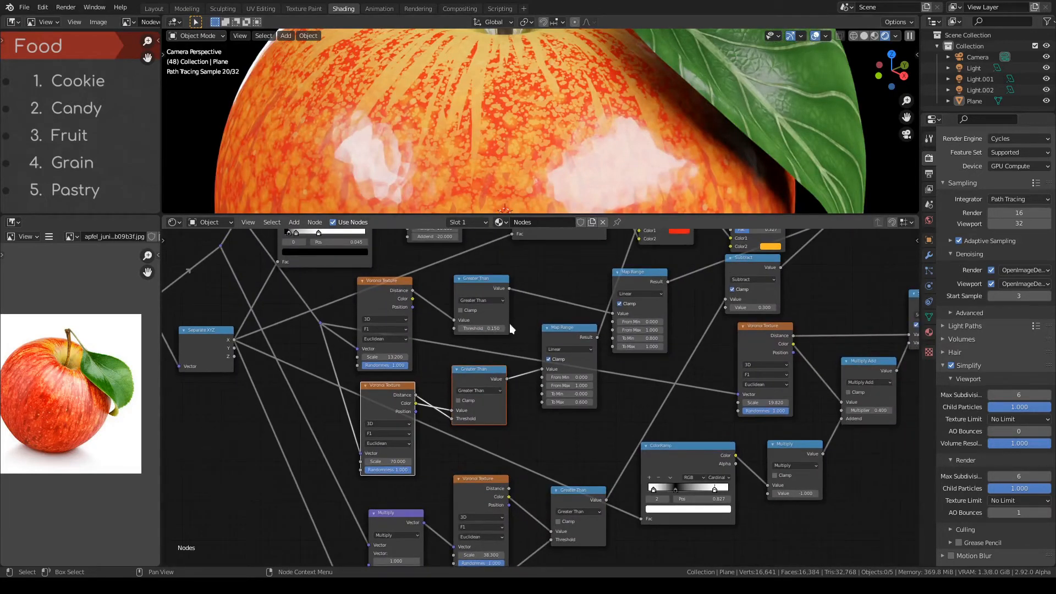
pyautogui.scroll(2, 458, 300)
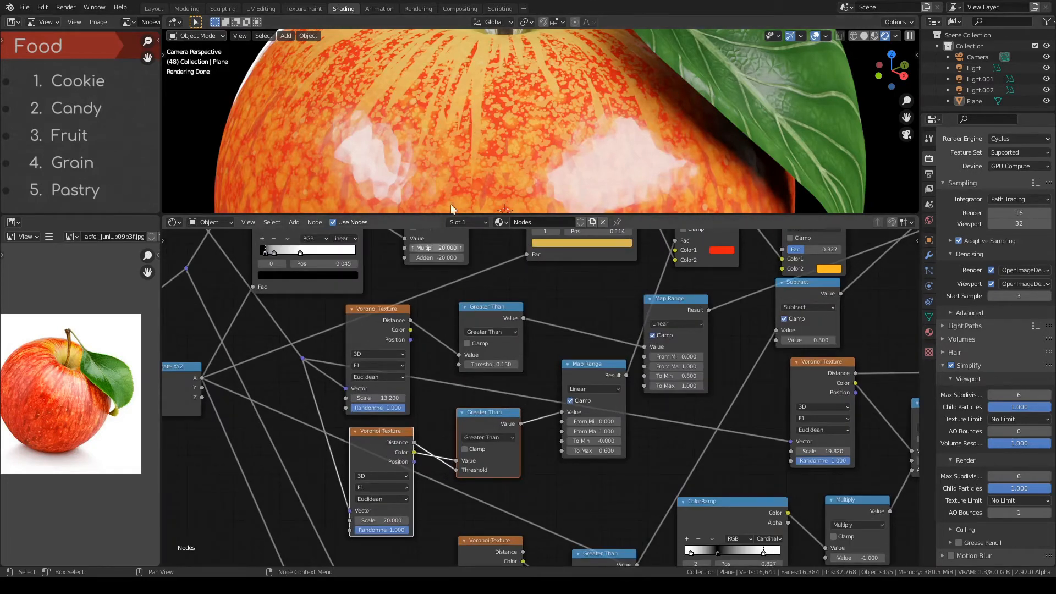
pyautogui.scroll(-1, 517, 355)
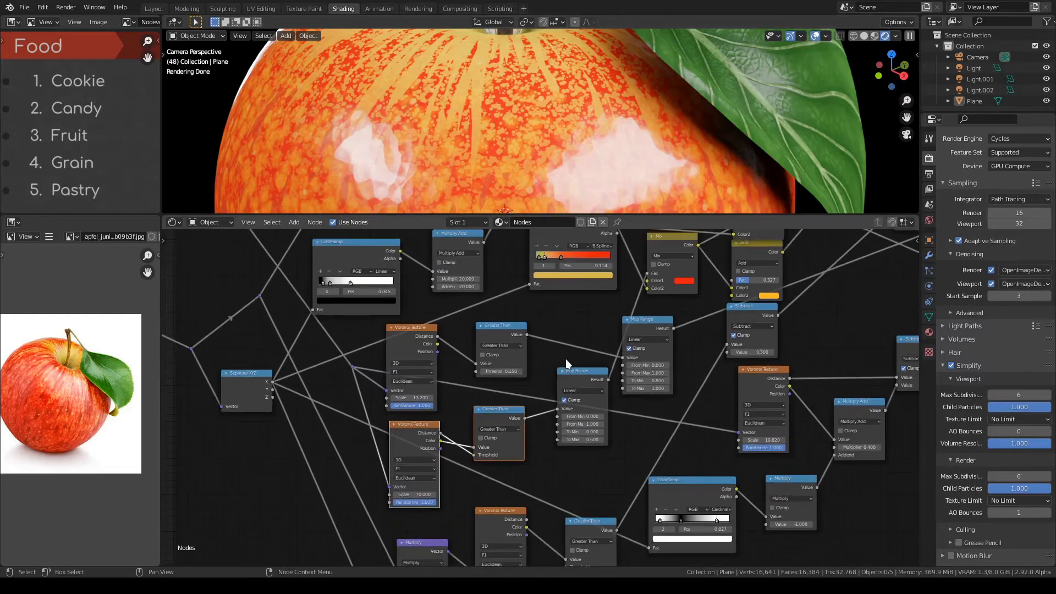
# - Examine the Voronoi Texture, Multiply, Add and Multiply Add nodes leading through the Bump node to the Principled BSDF
pyautogui.moveTo(623, 342); pyautogui.dragTo(481, 403, button='middle')
pyautogui.scroll(-5, 481, 403)
pyautogui.moveTo(671, 369); pyautogui.dragTo(398, 483, button='middle')
pyautogui.moveTo(605, 347); pyautogui.dragTo(385, 448, button='middle')
pyautogui.moveTo(693, 333); pyautogui.dragTo(575, 429, button='middle')
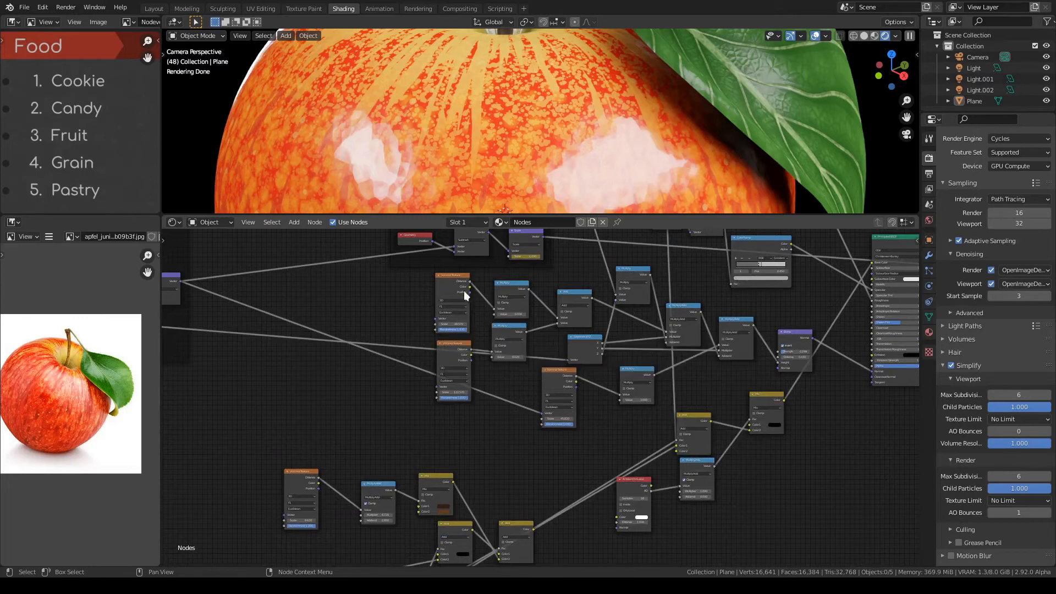
pyautogui.scroll(1, 464, 290)
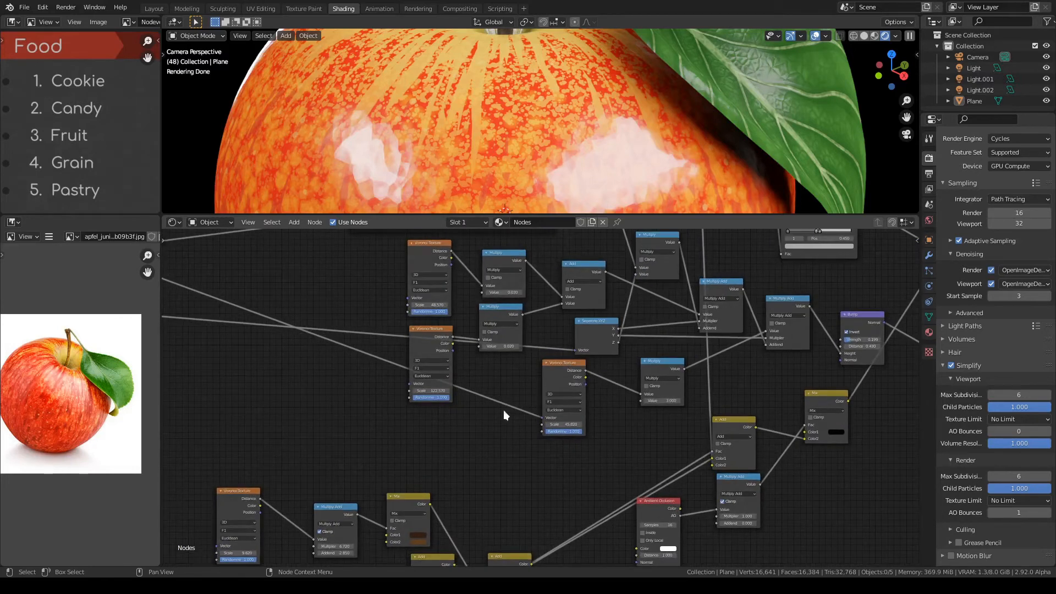
pyautogui.moveTo(684, 345); pyautogui.dragTo(480, 391, button='middle')
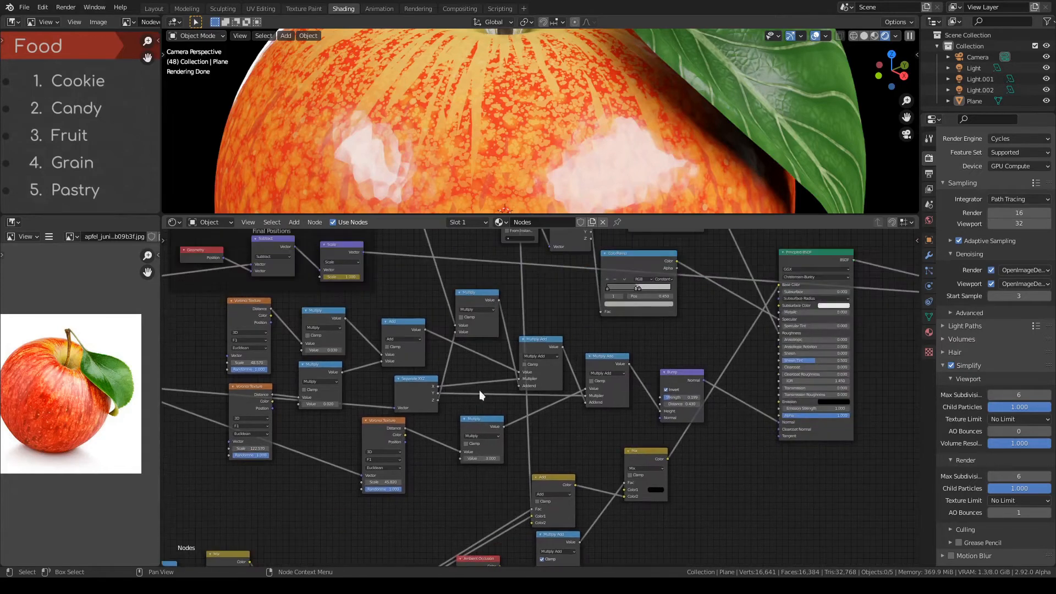
pyautogui.moveTo(501, 274); pyautogui.dragTo(498, 364, button='middle')
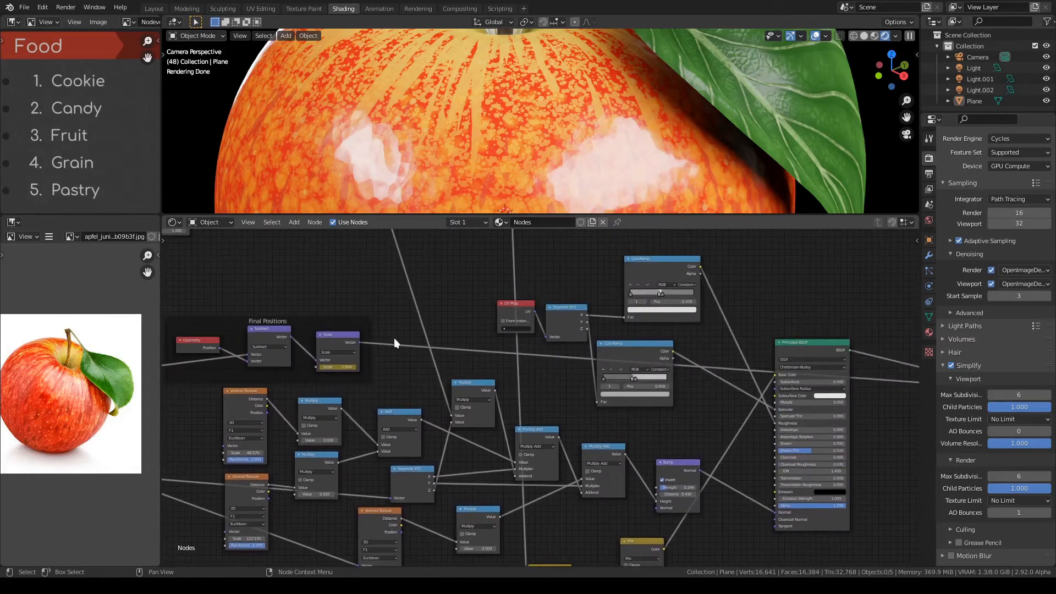
# - Select each of the two stacked Voronoi Texture nodes below the Final Positions frame and inspect their scale settings and Multiply connections
pyautogui.moveTo(368, 326); pyautogui.dragTo(371, 320)
pyautogui.moveTo(366, 376); pyautogui.dragTo(498, 341, button='middle')
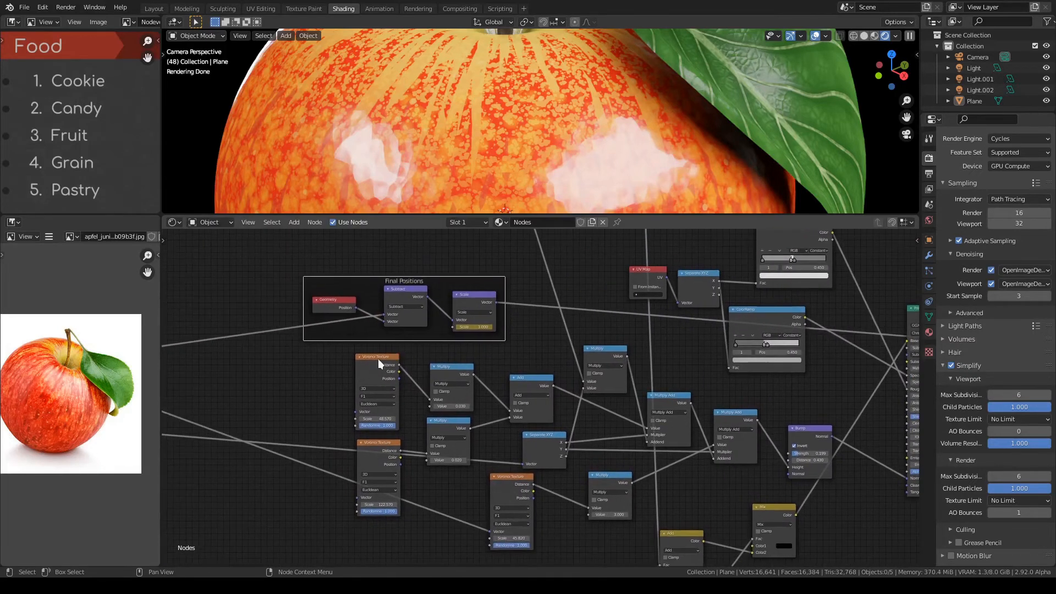
pyautogui.click(378, 358)
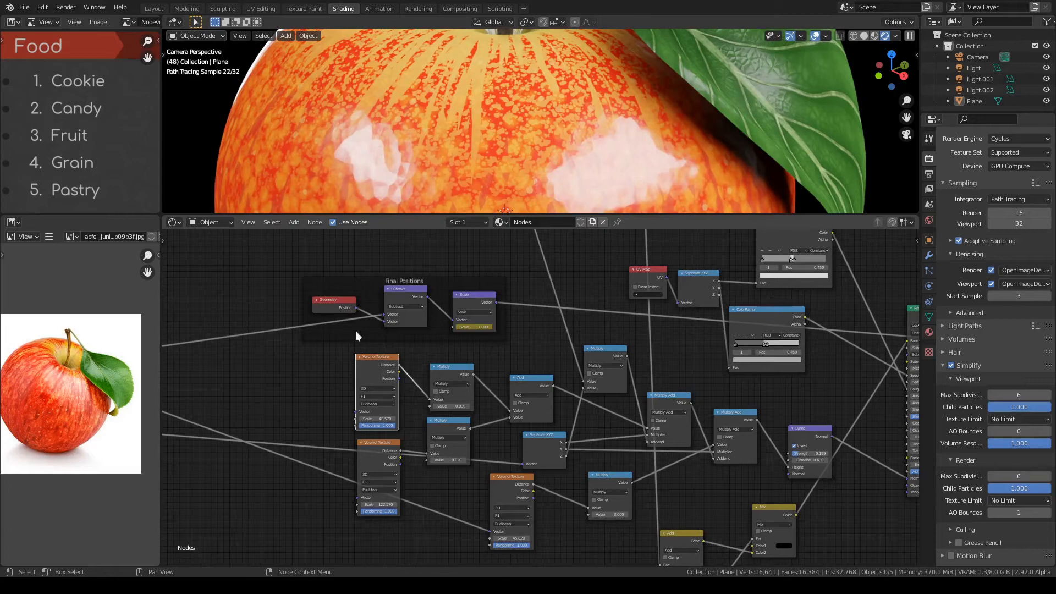
pyautogui.moveTo(356, 332); pyautogui.dragTo(411, 349, button='middle')
pyautogui.moveTo(428, 379)
pyautogui.mouseDown()
pyautogui.moveTo(431, 367)
pyautogui.moveTo(420, 387)
pyautogui.mouseUp()
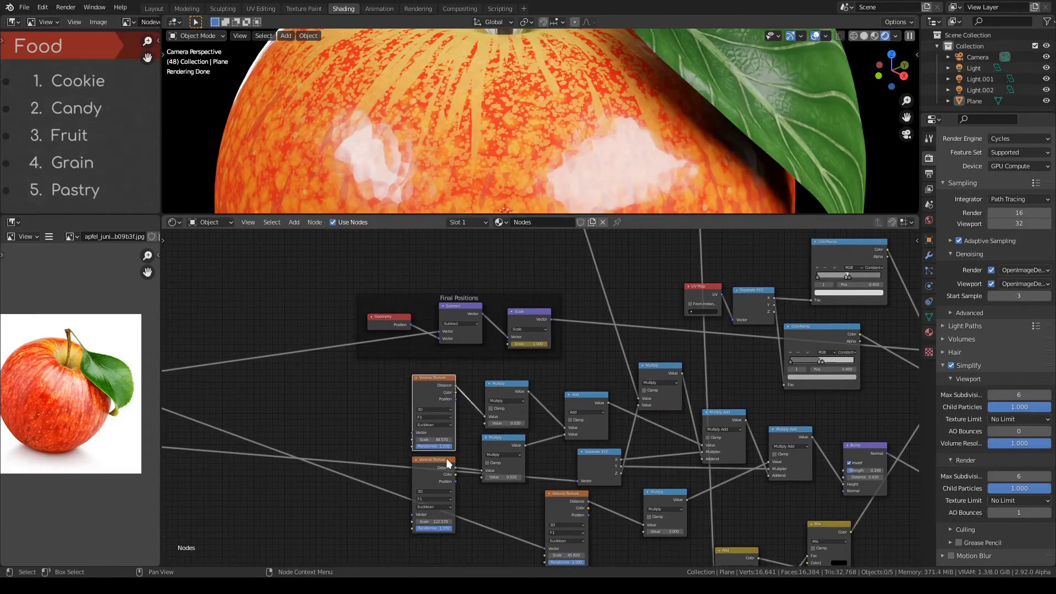
pyautogui.moveTo(443, 467); pyautogui.dragTo(443, 471)
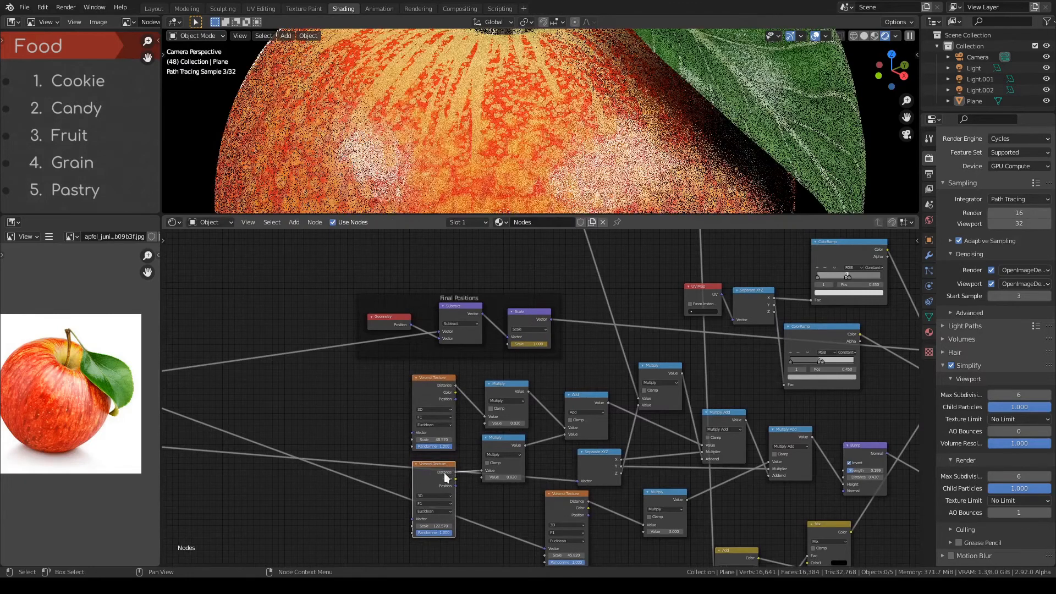
pyautogui.scroll(1, 444, 473)
pyautogui.moveTo(444, 473); pyautogui.dragTo(447, 417, button='middle')
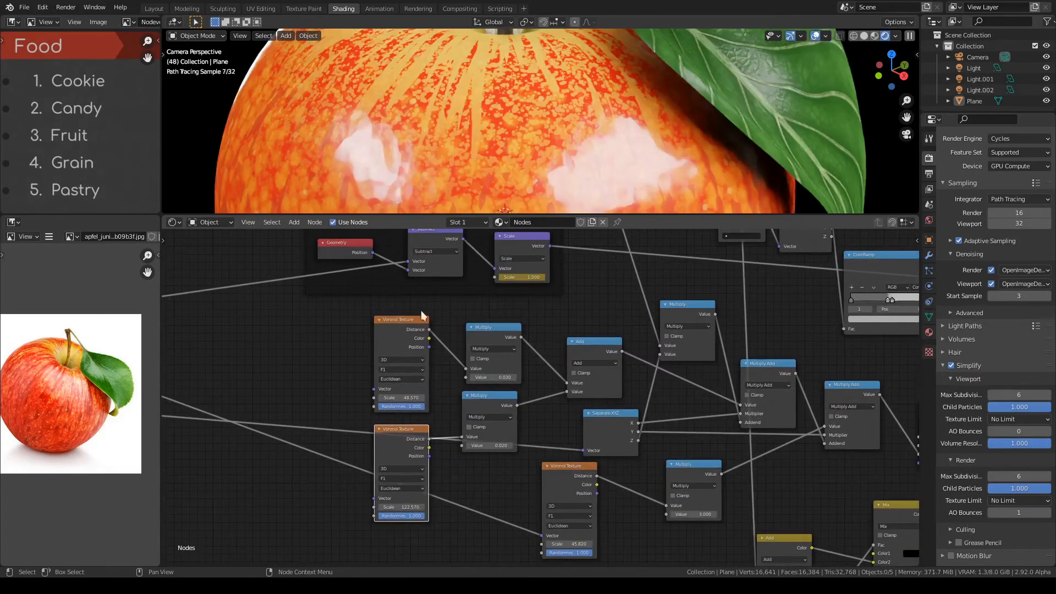
# - Preview the upper stacked Voronoi Texture node and the Add node that combines both patterns on the apple
pyautogui.keyDown('ctrl'); pyautogui.keyDown('shift'); pyautogui.click(599, 341); pyautogui.keyUp('shift'); pyautogui.keyUp('ctrl')
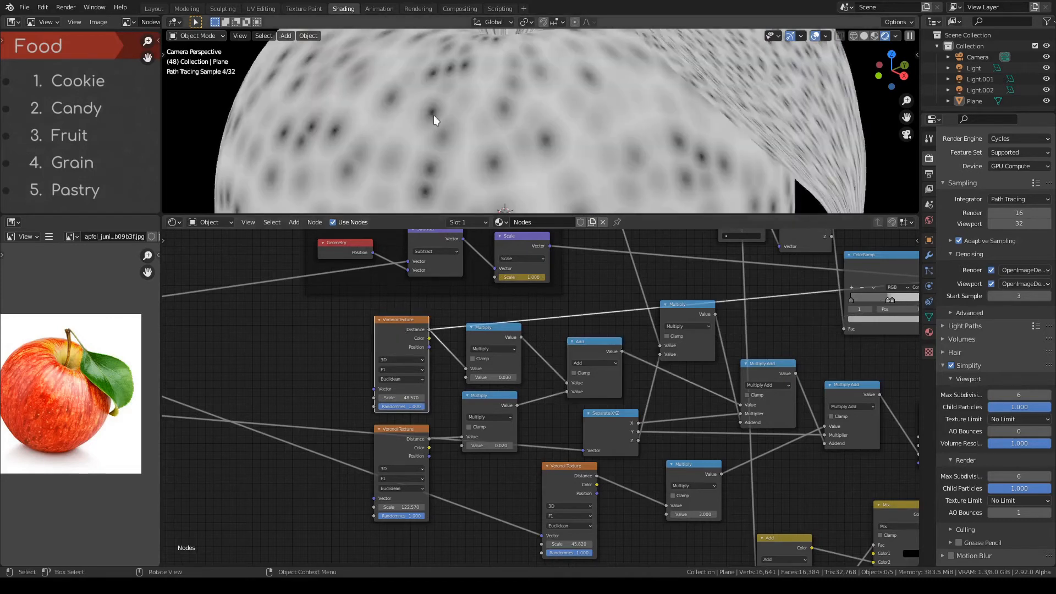
pyautogui.keyDown('ctrl'); pyautogui.keyDown('shift'); pyautogui.click(414, 446); pyautogui.keyUp('shift'); pyautogui.keyUp('ctrl')
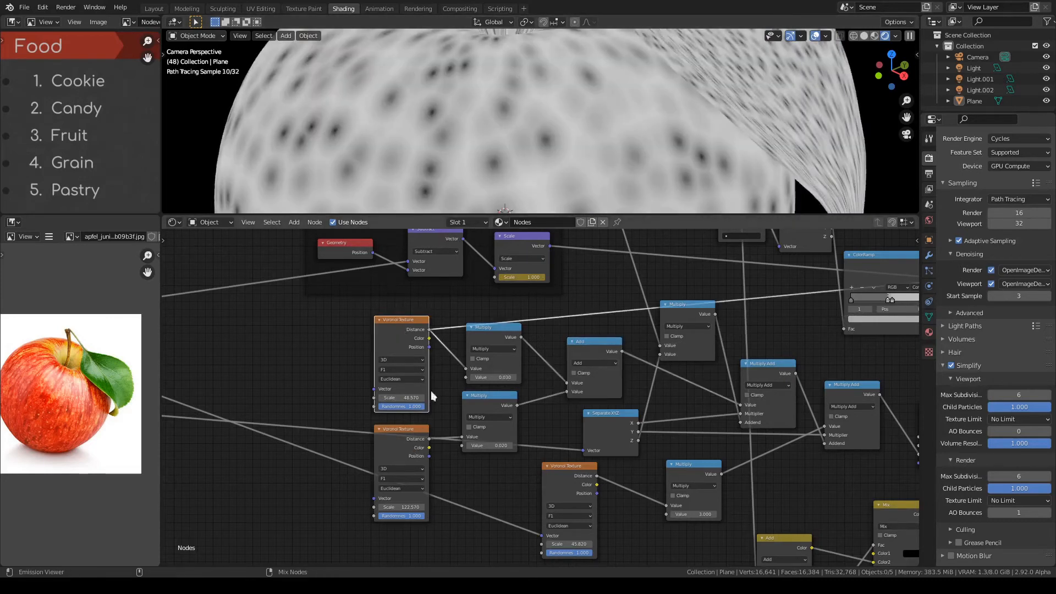
pyautogui.keyDown('ctrl'); pyautogui.keyDown('shift'); pyautogui.click(590, 345); pyautogui.keyUp('shift'); pyautogui.keyUp('ctrl')
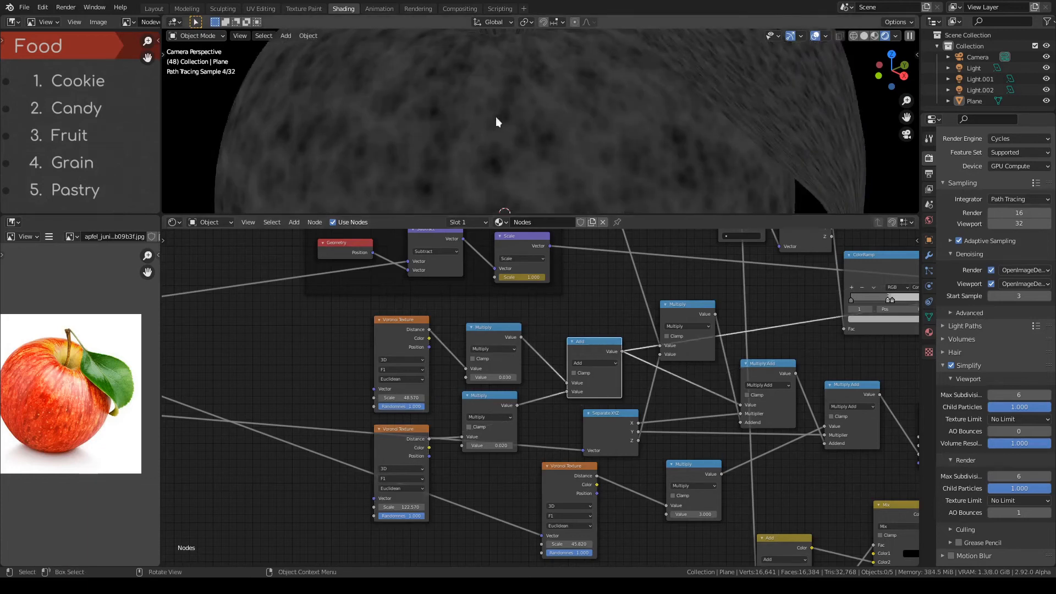
# - Route the Principled BSDF back to the Material Output to restore the full apple material
pyautogui.moveTo(866, 337); pyautogui.dragTo(553, 324, button='middle')
pyautogui.scroll(-4, 553, 325)
pyautogui.moveTo(620, 311)
pyautogui.mouseDown(button='middle')
pyautogui.moveTo(382, 379)
pyautogui.moveTo(427, 350)
pyautogui.mouseUp(button='middle')
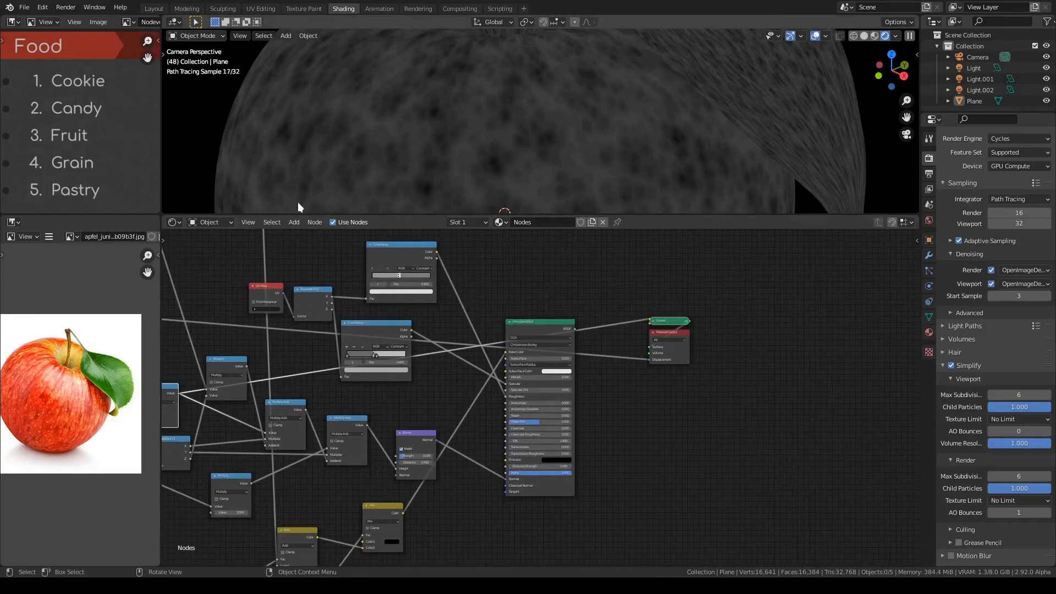
pyautogui.moveTo(332, 427); pyautogui.dragTo(415, 344, button='middle')
pyautogui.keyDown('ctrl'); pyautogui.keyDown('shift'); pyautogui.click(585, 300); pyautogui.keyUp('shift'); pyautogui.keyUp('ctrl')
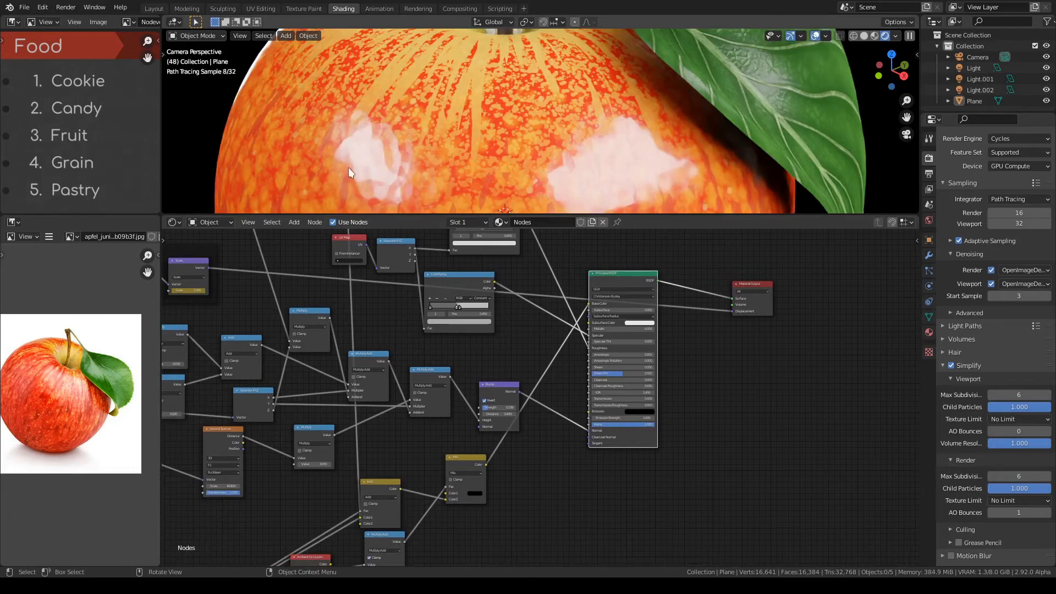
# - Preview the unconnected Wireframe node above the Final Positions frame on the rendered apple
pyautogui.moveTo(276, 381); pyautogui.dragTo(520, 361, button='middle')
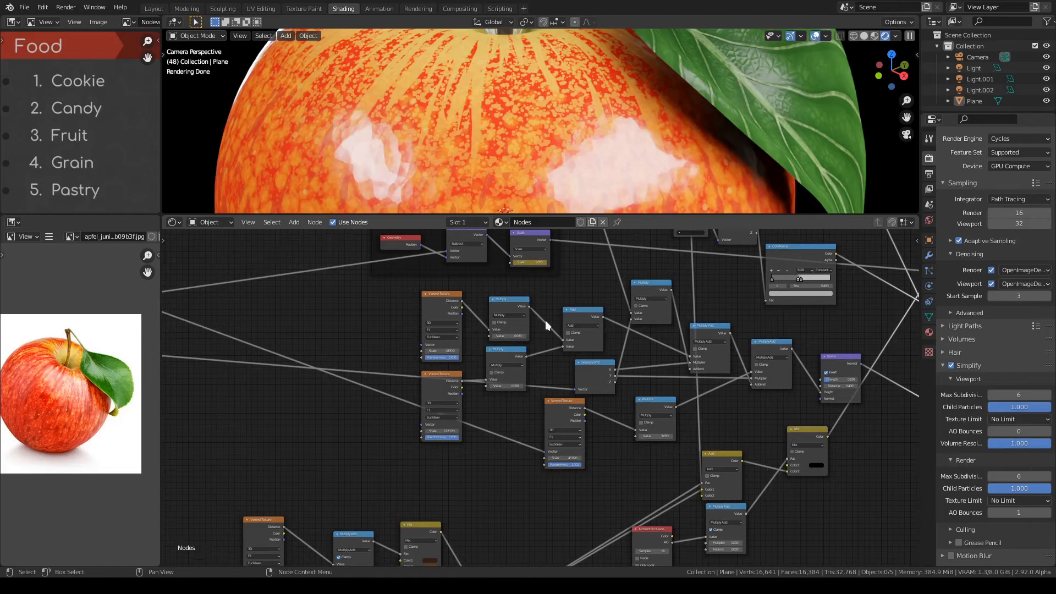
pyautogui.scroll(-1, 546, 320)
pyautogui.moveTo(510, 231); pyautogui.dragTo(502, 344, button='middle')
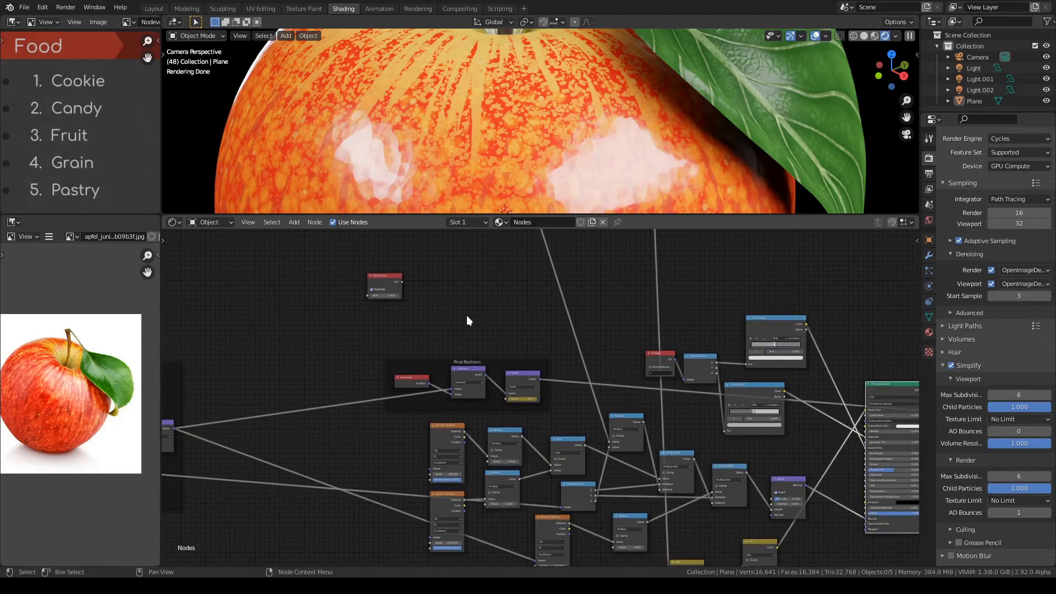
pyautogui.click(393, 286)
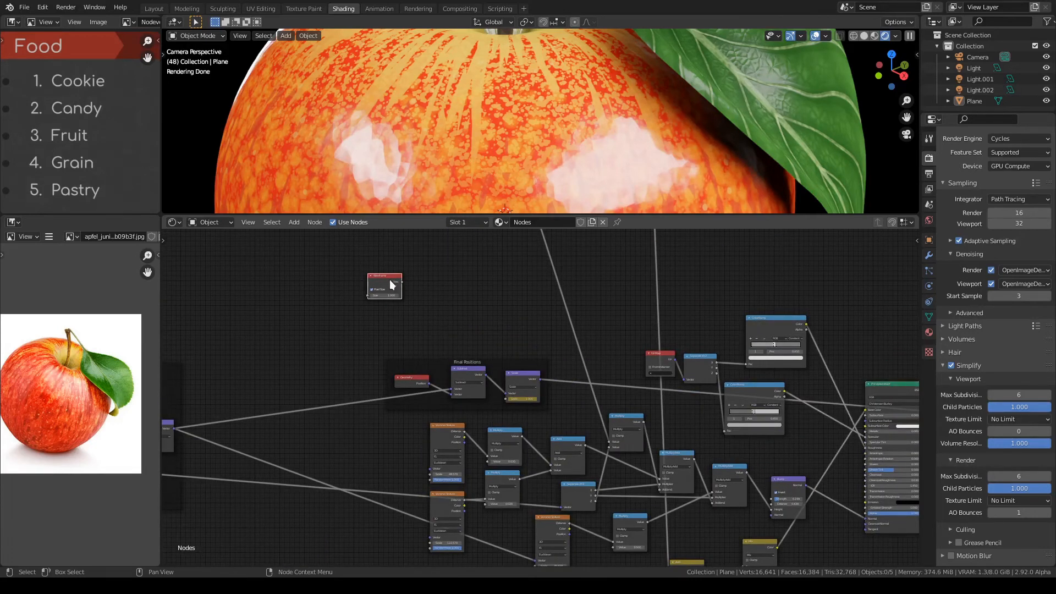
pyautogui.keyDown('ctrl'); pyautogui.keyDown('shift'); pyautogui.click(393, 285); pyautogui.keyUp('shift'); pyautogui.keyUp('ctrl')
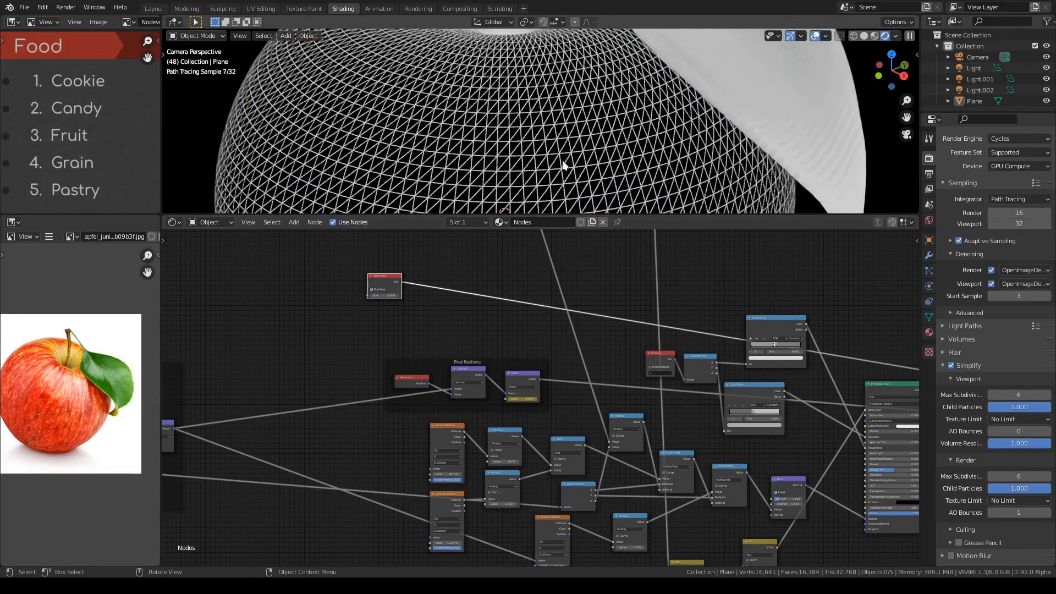
pyautogui.scroll(-2, 562, 165)
# - Reconnect the Principled BSDF to the Material Output and delete the Wireframe node
pyautogui.moveTo(690, 340); pyautogui.dragTo(409, 303, button='middle')
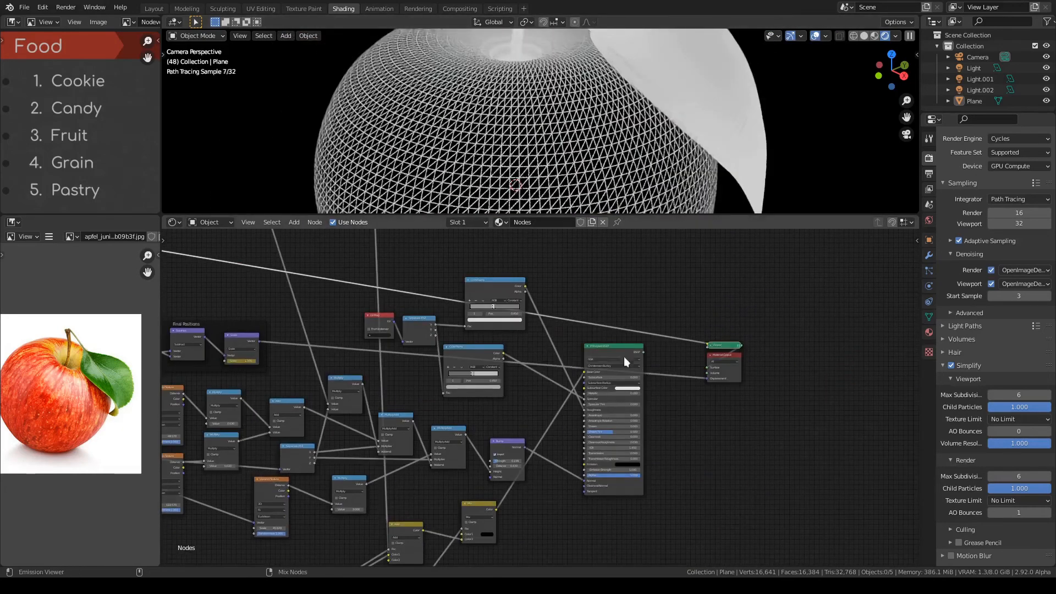
pyautogui.keyDown('ctrl'); pyautogui.keyDown('shift'); pyautogui.click(624, 357); pyautogui.keyUp('shift'); pyautogui.keyUp('ctrl')
pyautogui.moveTo(363, 338); pyautogui.dragTo(645, 403, button='middle')
pyautogui.click(394, 311)
pyautogui.press('x')
# - Locate the large frame above the Stem frame and examine its RGB Curves and Vector Curves nodes up close
pyautogui.moveTo(401, 338); pyautogui.dragTo(578, 428, button='middle')
pyautogui.scroll(-4, 422, 344)
pyautogui.moveTo(435, 313); pyautogui.dragTo(574, 386, button='middle')
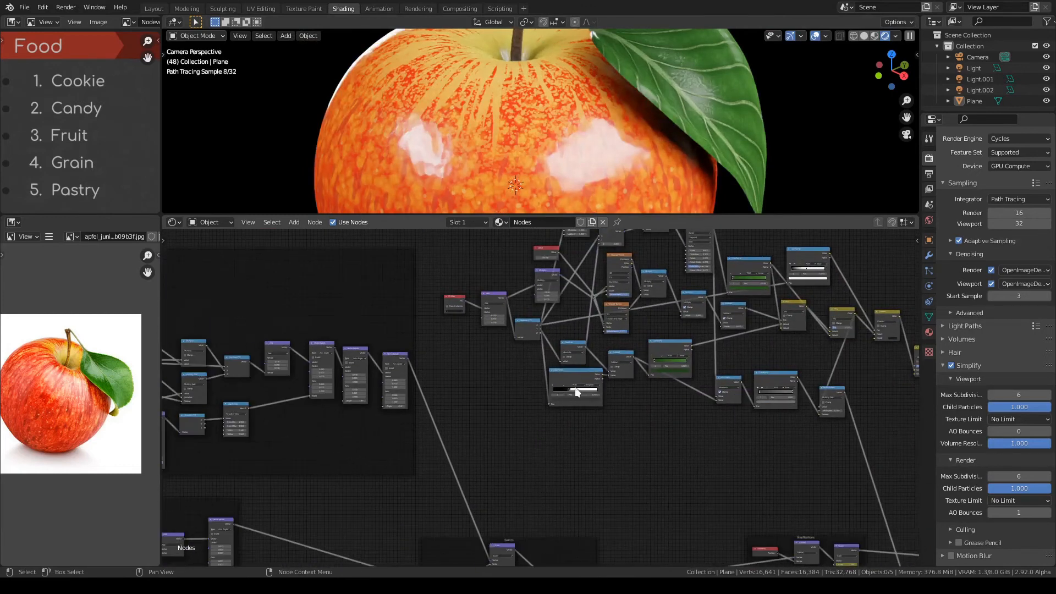
pyautogui.scroll(-3, 566, 379)
pyautogui.moveTo(454, 374); pyautogui.dragTo(693, 363, button='middle')
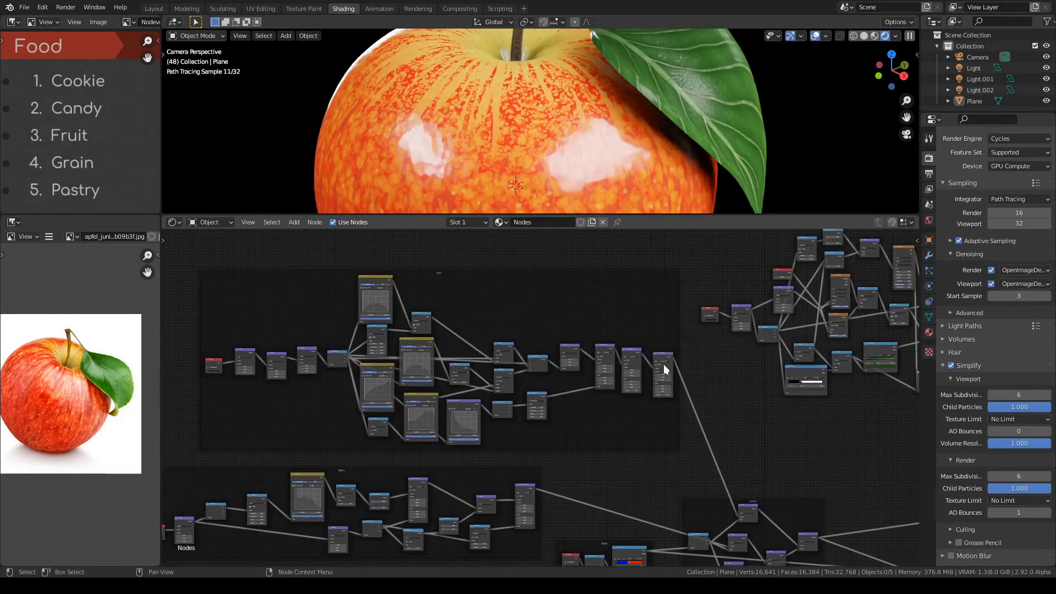
pyautogui.scroll(4, 548, 385)
pyautogui.moveTo(406, 399); pyautogui.dragTo(497, 360, button='middle')
pyautogui.scroll(1, 498, 360)
pyautogui.scroll(3, 498, 360)
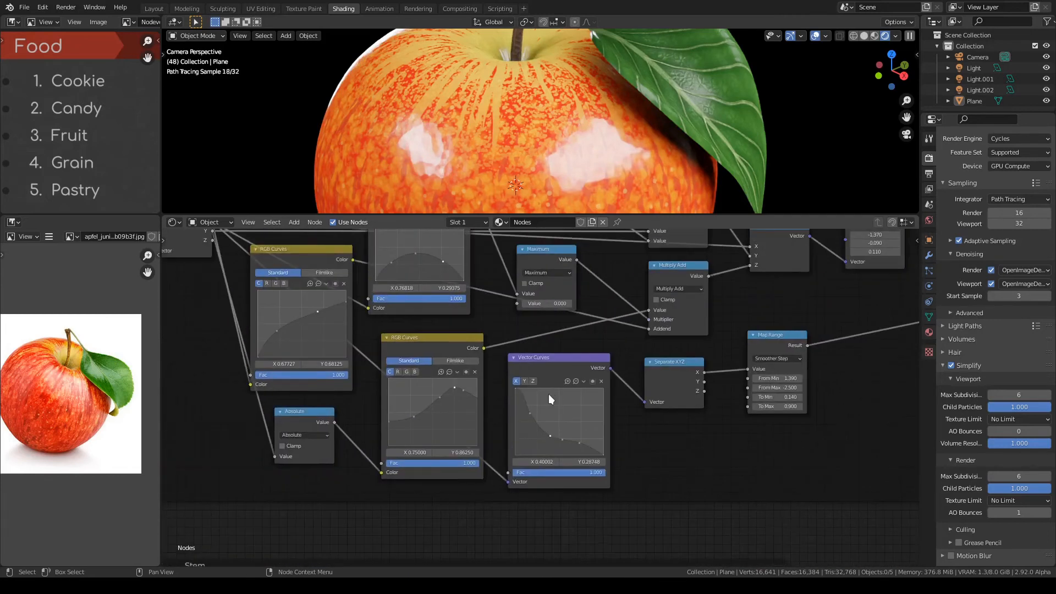
# - Select the Vector Curves node and examine how the curve nodes branch from Separate XYZ and recombine through the math nodes
pyautogui.scroll(-3, 549, 394)
pyautogui.click(559, 373)
pyautogui.scroll(4, 559, 373)
pyautogui.scroll(-3, 546, 435)
pyautogui.moveTo(424, 288); pyautogui.dragTo(447, 342, button='middle')
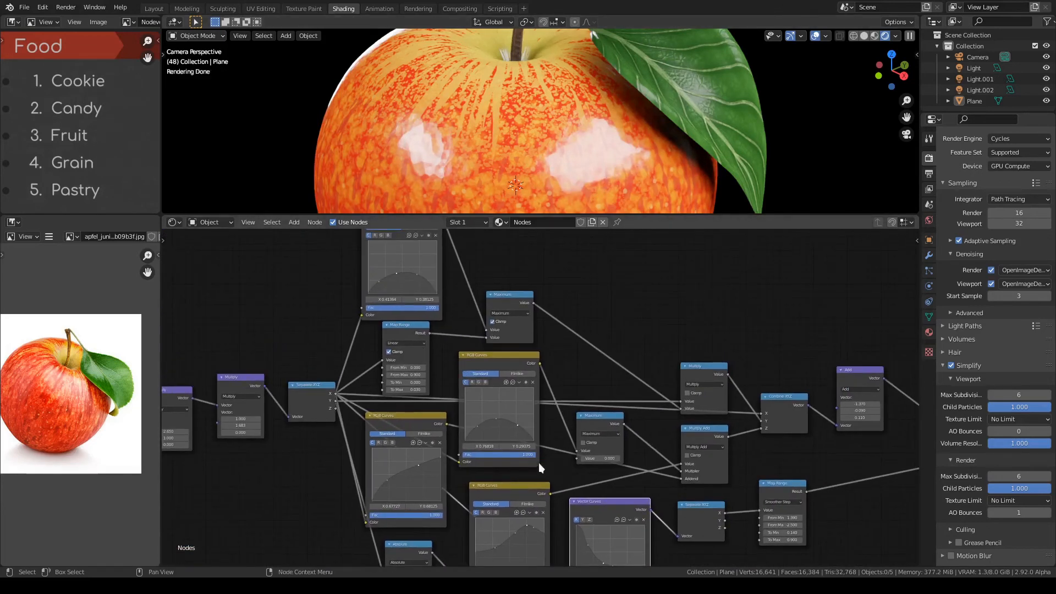
pyautogui.moveTo(542, 466); pyautogui.dragTo(554, 368, button='middle')
pyautogui.scroll(1, 532, 349)
pyautogui.scroll(-2, 533, 389)
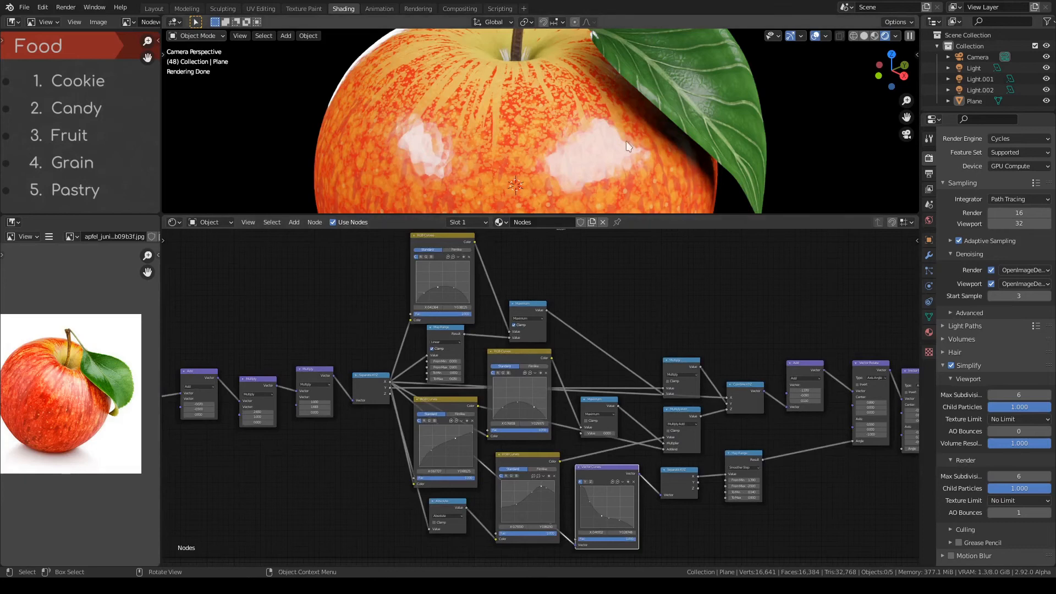
# - Examine the node chain inside the Stem frame and where its output leads
pyautogui.scroll(-5, 564, 382)
pyautogui.scroll(3, 509, 381)
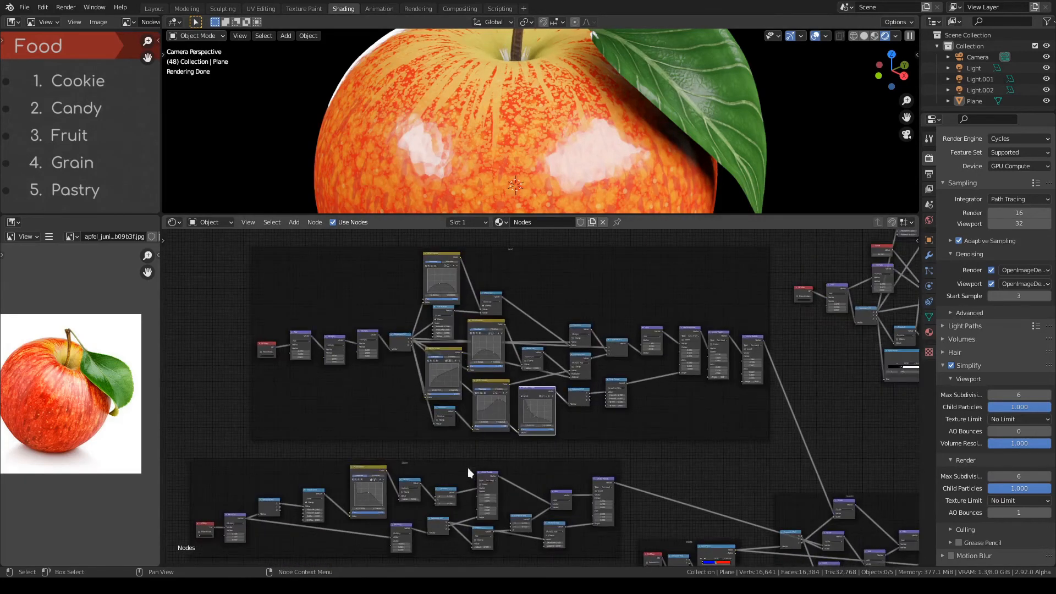
pyautogui.moveTo(471, 473); pyautogui.dragTo(583, 330, button='middle')
pyautogui.scroll(4, 583, 330)
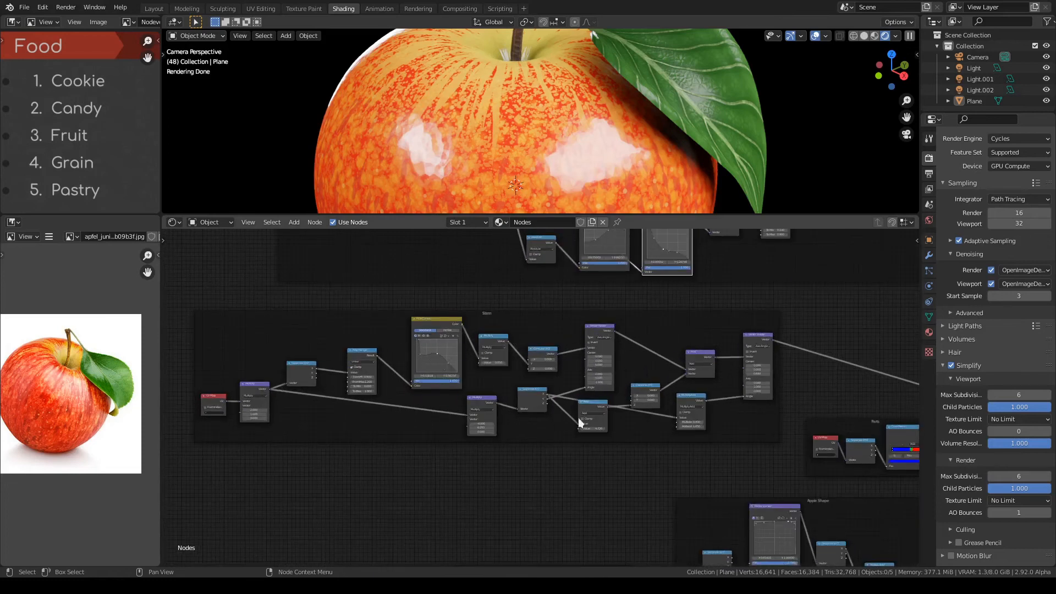
pyautogui.moveTo(810, 434); pyautogui.dragTo(584, 418, button='middle')
# - Bring the apple's stem and leaf into view in the 3D viewport and examine the Apple Shape frame's nodes
pyautogui.scroll(-4, 531, 38)
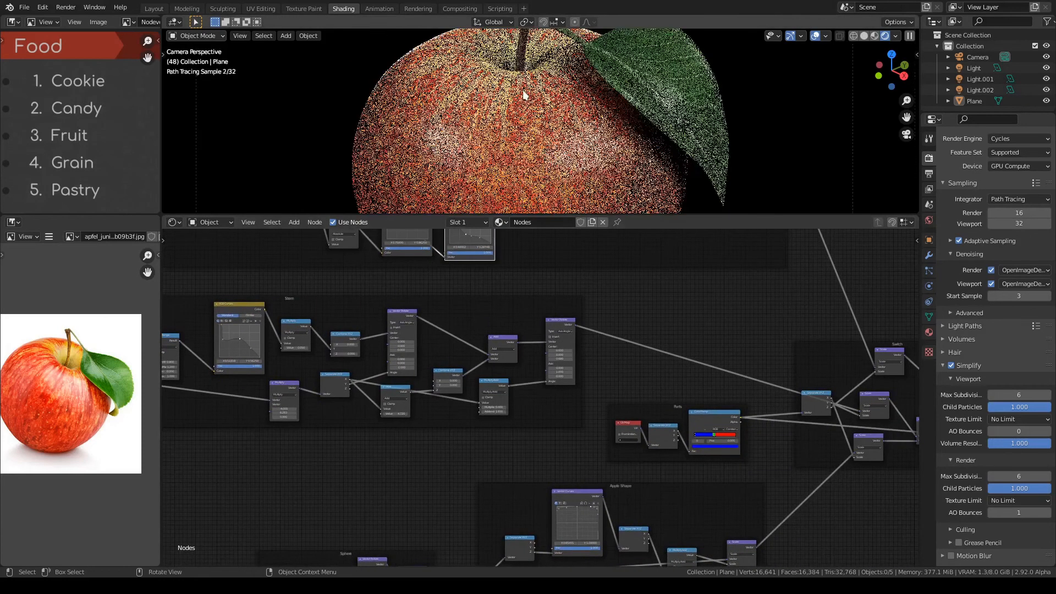
pyautogui.keyDown('shift'); pyautogui.moveTo(556, 93); pyautogui.dragTo(559, 117, button='middle'); pyautogui.keyUp('shift')
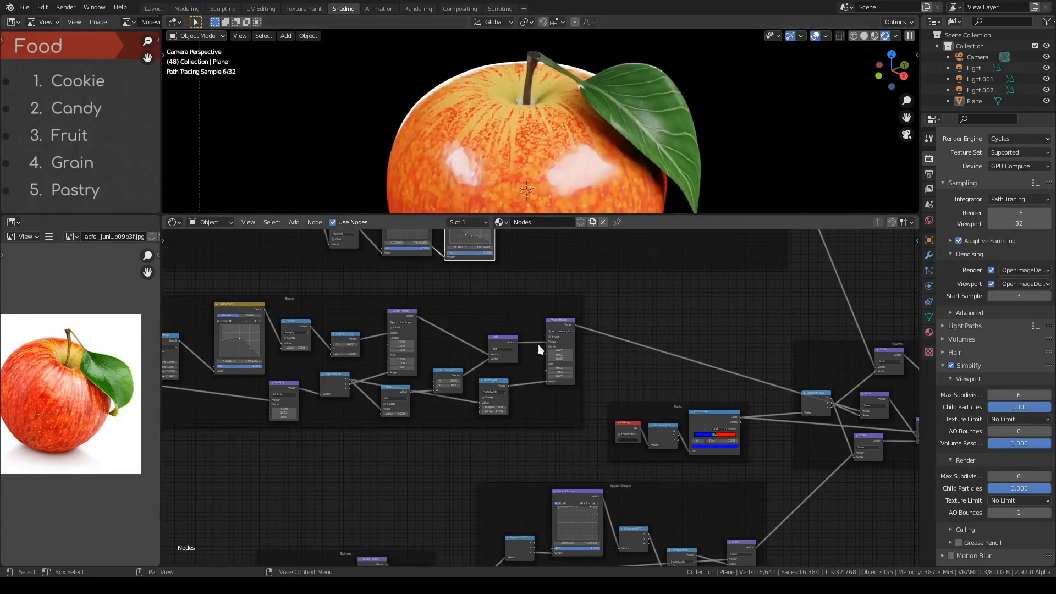
pyautogui.scroll(-1, 567, 429)
pyautogui.moveTo(585, 489); pyautogui.dragTo(500, 345, button='middle')
pyautogui.moveTo(584, 395); pyautogui.dragTo(428, 334, button='middle')
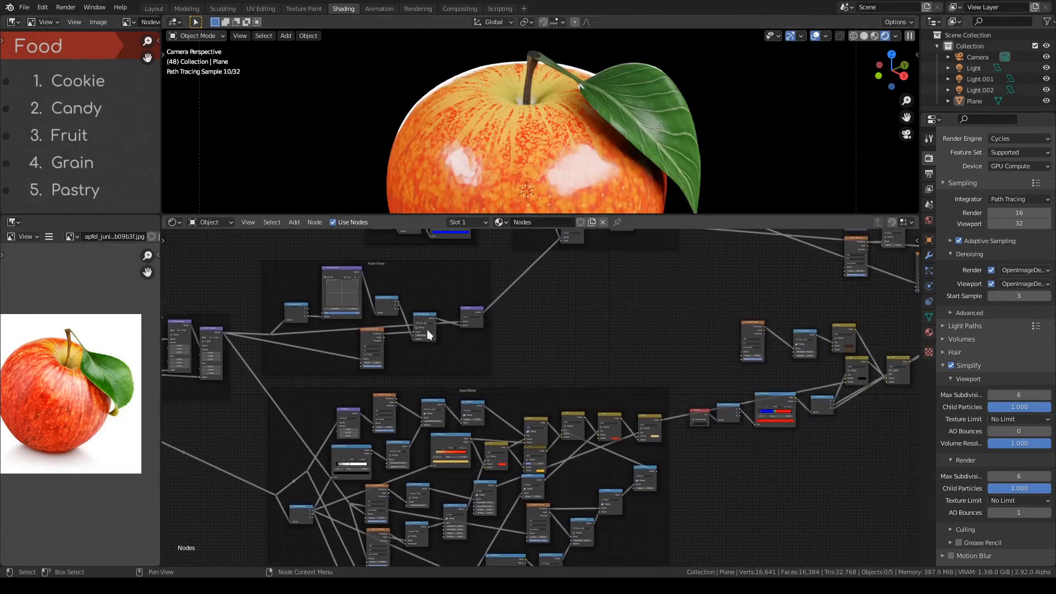
pyautogui.moveTo(546, 393); pyautogui.dragTo(557, 478, button='middle')
# - Examine the leaf colour nodes up close, including the Absolute, Subtract and ColorRamp nodes leading to the green ramp
pyautogui.scroll(-6, 557, 478)
pyautogui.moveTo(660, 343); pyautogui.dragTo(396, 514, button='middle')
pyautogui.moveTo(680, 380); pyautogui.dragTo(497, 398, button='middle')
pyautogui.scroll(11, 497, 399)
pyautogui.moveTo(498, 355); pyautogui.dragTo(545, 450, button='middle')
pyautogui.scroll(2, 545, 450)
pyautogui.moveTo(386, 432); pyautogui.dragTo(484, 384, button='middle')
pyautogui.scroll(5, 486, 384)
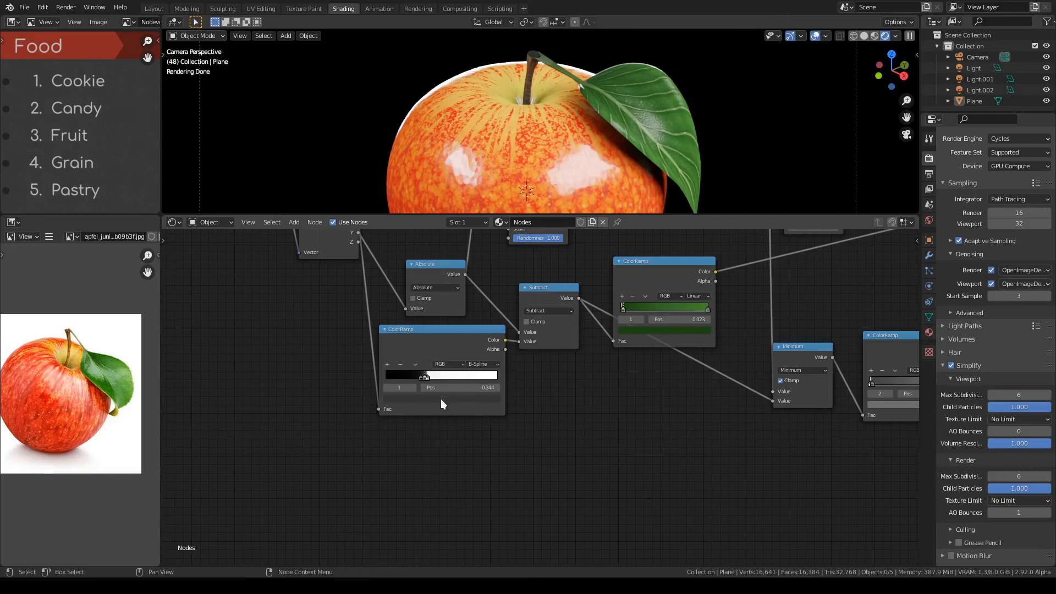
# - Locate the Parts frame beside the Switch frame and examine its UV Map, Separate XYZ and ColorRamp nodes
pyautogui.scroll(-4, 441, 399)
pyautogui.moveTo(408, 484); pyautogui.dragTo(527, 353, button='middle')
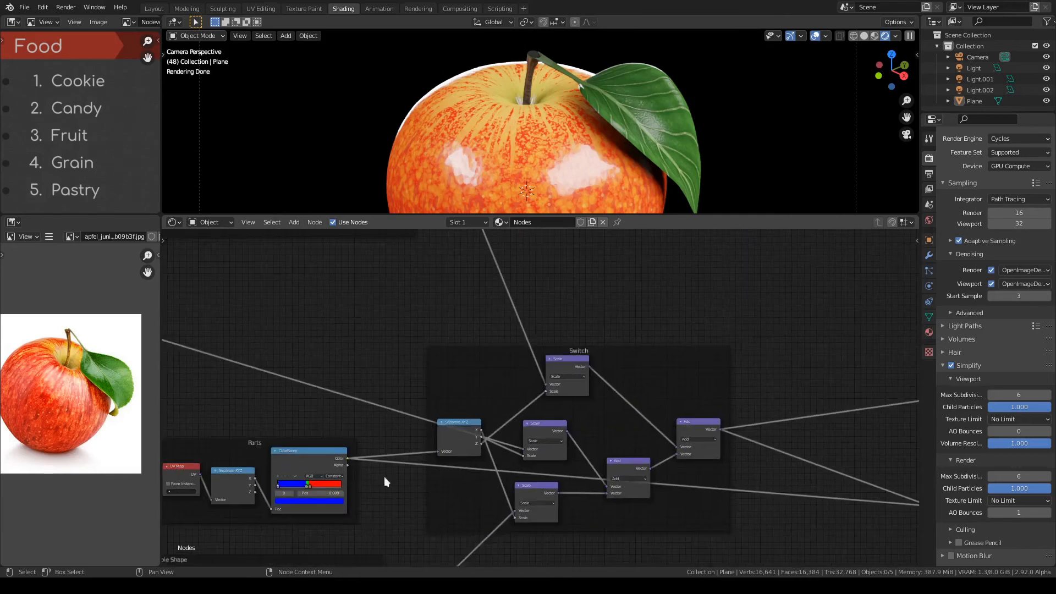
pyautogui.moveTo(340, 481); pyautogui.dragTo(505, 371, button='middle')
pyautogui.scroll(2, 463, 379)
pyautogui.moveTo(417, 397); pyautogui.dragTo(448, 373, button='middle')
pyautogui.scroll(1, 452, 368)
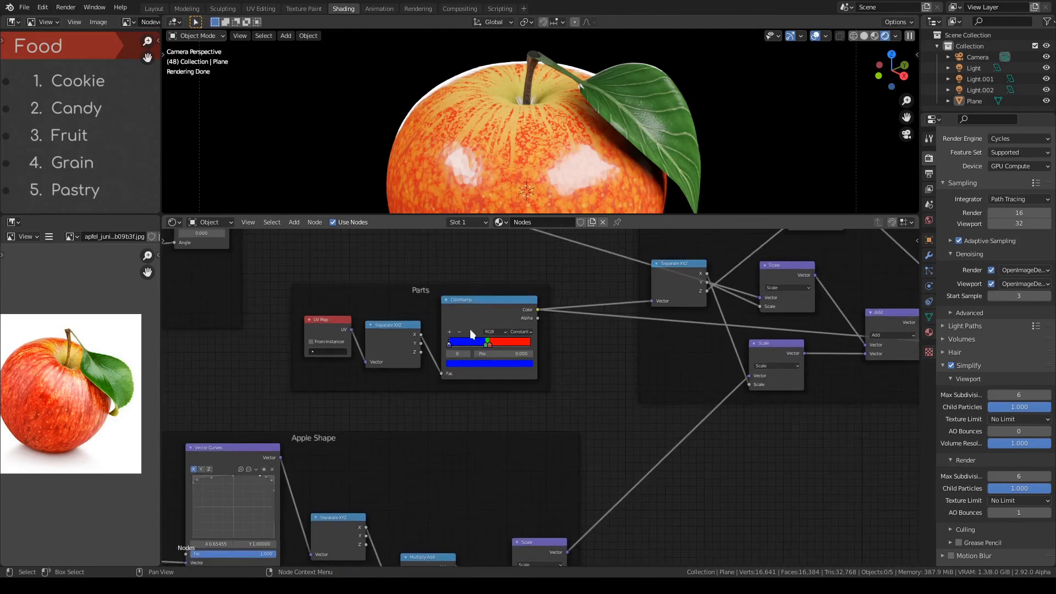
# - Trace the part mask by selecting the Parts frame's ColorRamp and the Switch frame's Separate XYZ node
pyautogui.click(476, 306)
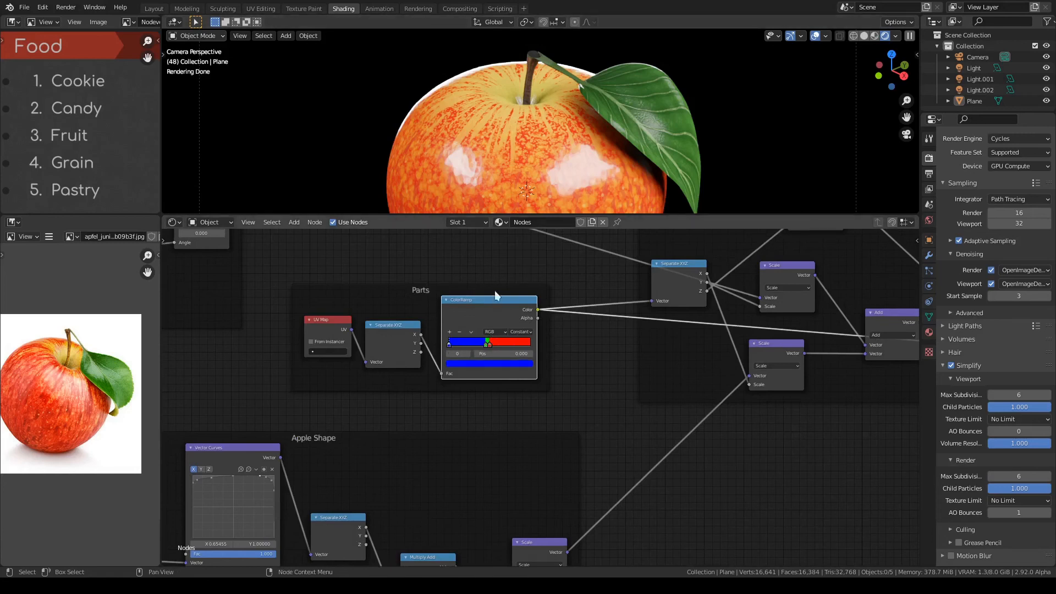
pyautogui.moveTo(635, 324); pyautogui.dragTo(380, 329, button='middle')
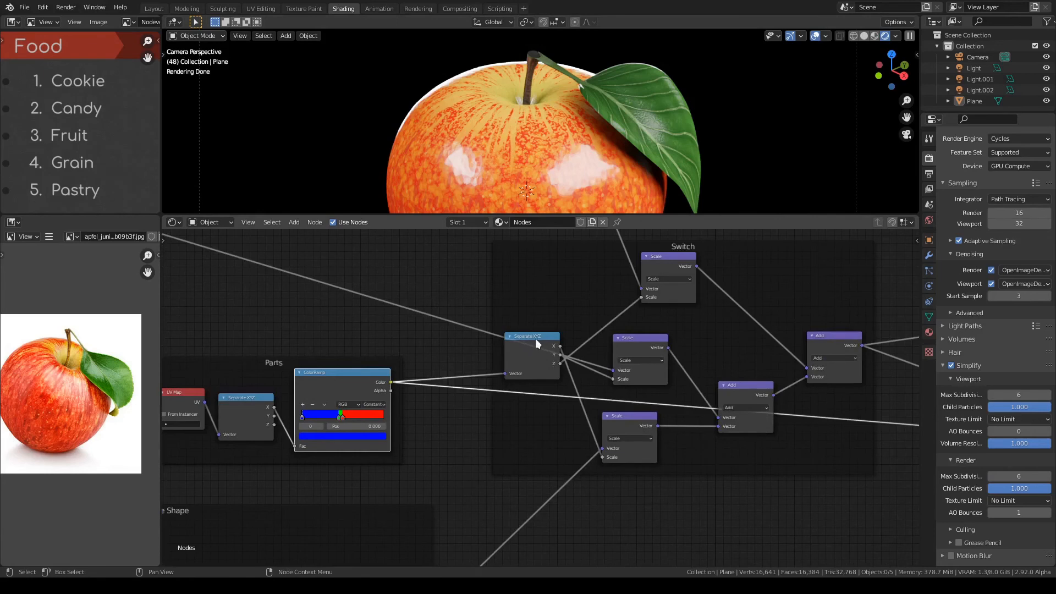
pyautogui.moveTo(536, 339); pyautogui.dragTo(537, 344)
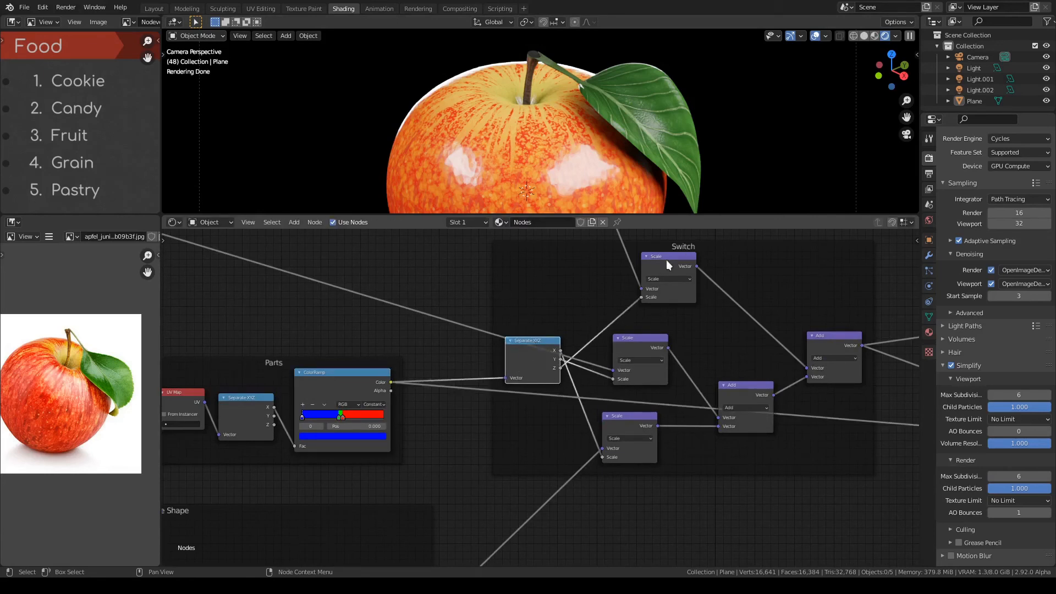
# - Follow the links out of the Switch frame and examine the colour branch's UV Map, Separate XYZ and Constant ColorRamp mask nodes up close
pyautogui.moveTo(595, 417); pyautogui.dragTo(381, 460, button='middle')
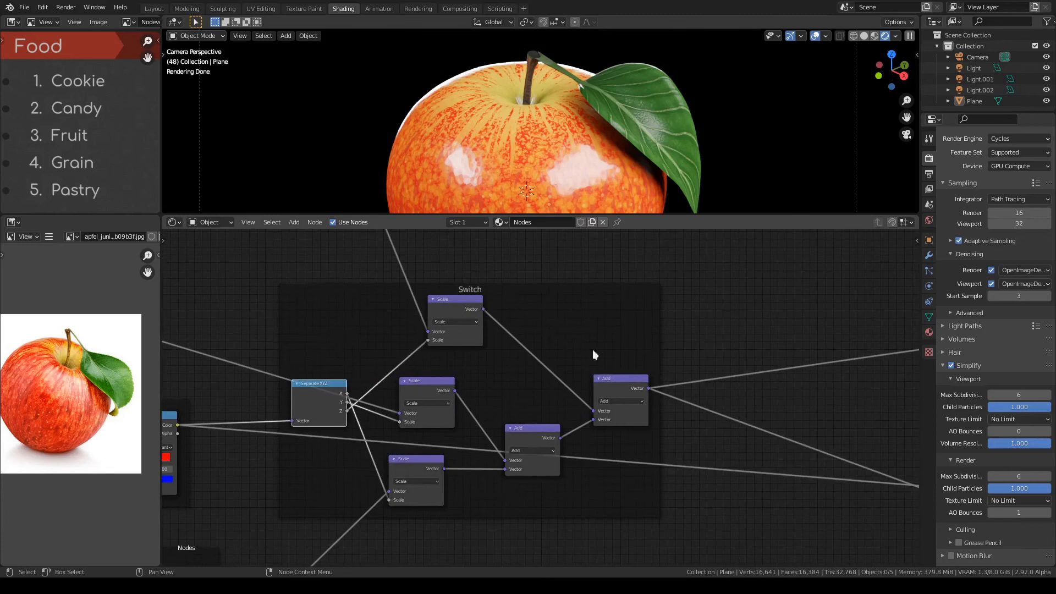
pyautogui.scroll(-6, 452, 392)
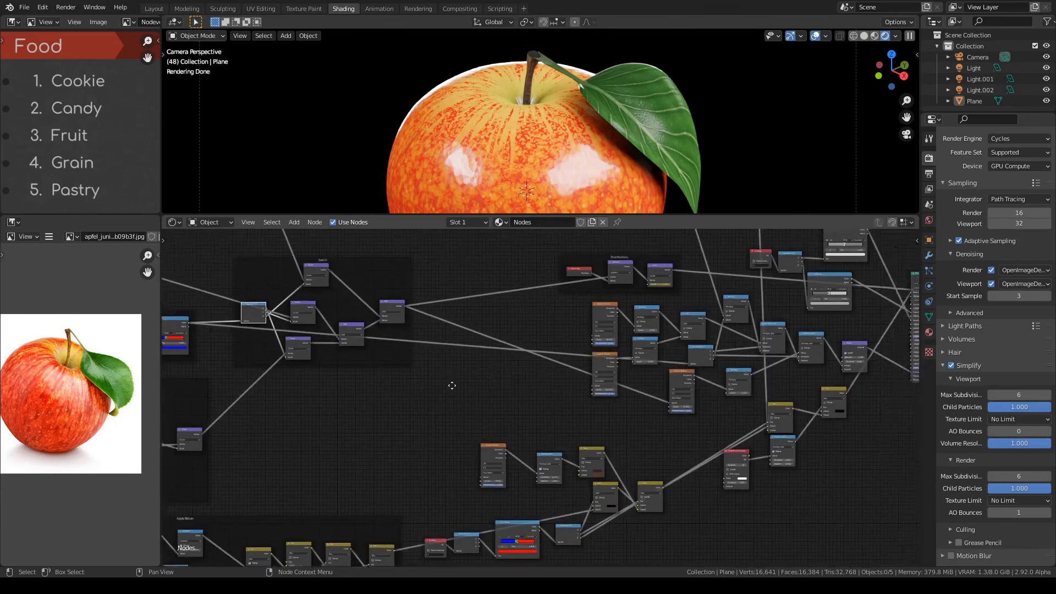
pyautogui.moveTo(444, 496); pyautogui.dragTo(513, 517, button='middle')
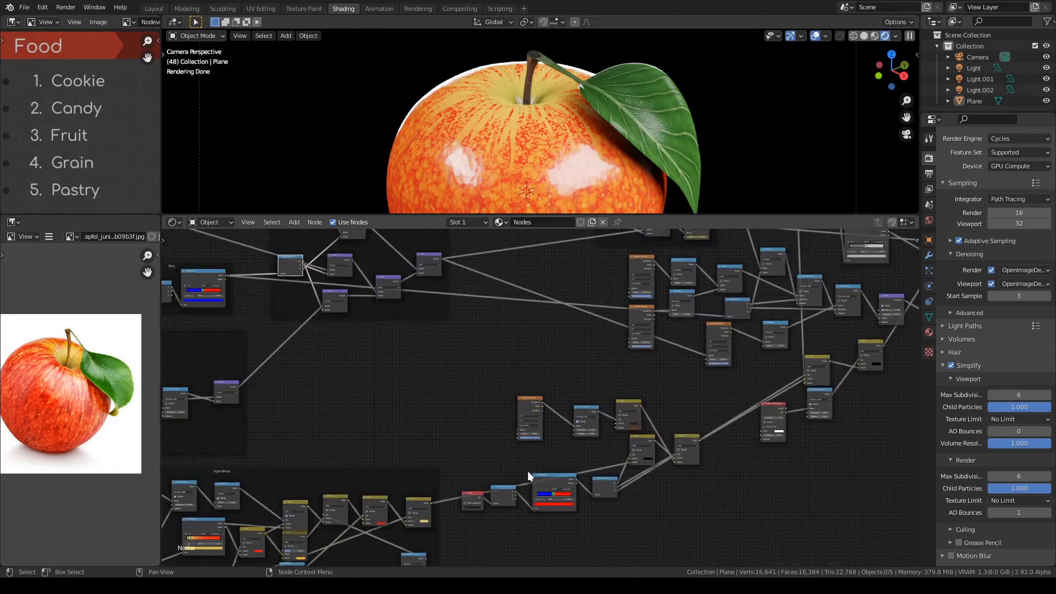
pyautogui.scroll(-3, 532, 454)
pyautogui.scroll(4, 550, 495)
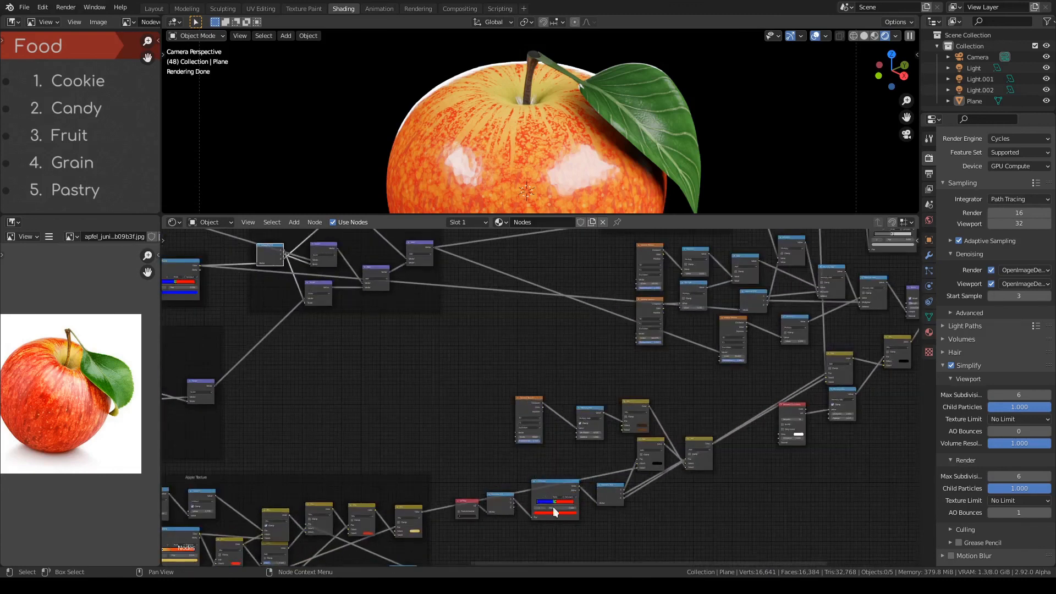
pyautogui.moveTo(553, 507); pyautogui.dragTo(529, 341, button='middle')
pyautogui.scroll(3, 549, 353)
pyautogui.scroll(2, 549, 352)
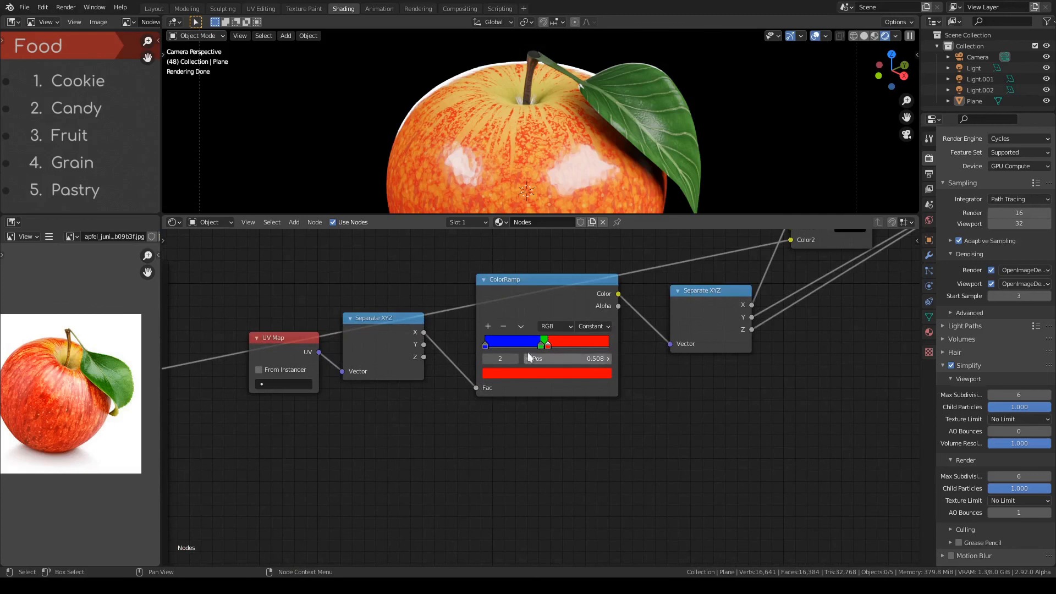
# - Examine how the colour mask feeds the neighbouring mix nodes, and trace the colour, bump and Switch branches towards the shader node
pyautogui.scroll(-3, 527, 354)
pyautogui.scroll(-2, 526, 341)
pyautogui.moveTo(524, 317); pyautogui.dragTo(460, 427, button='middle')
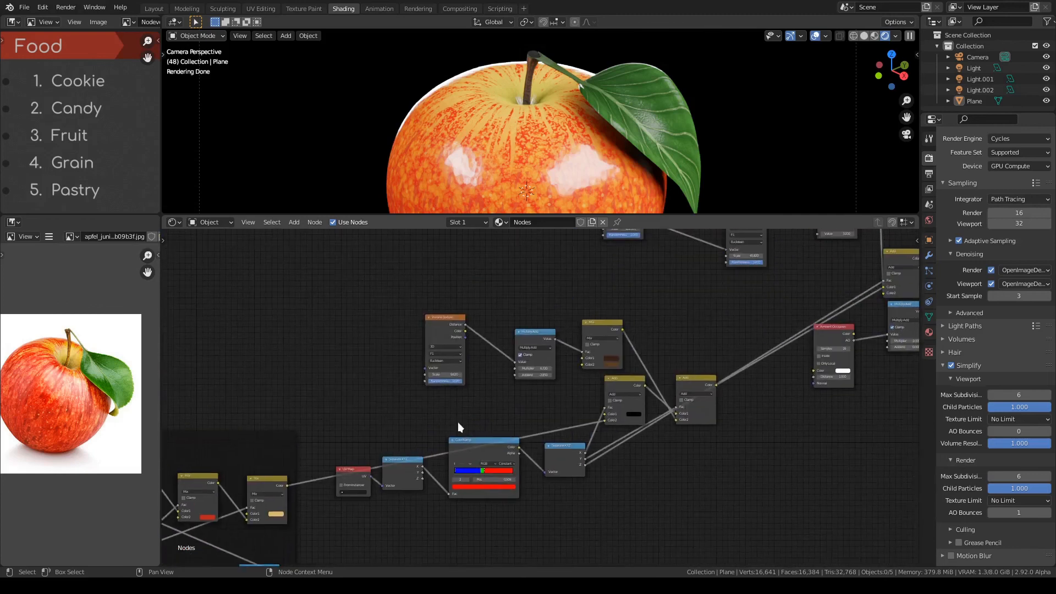
pyautogui.scroll(-1, 528, 352)
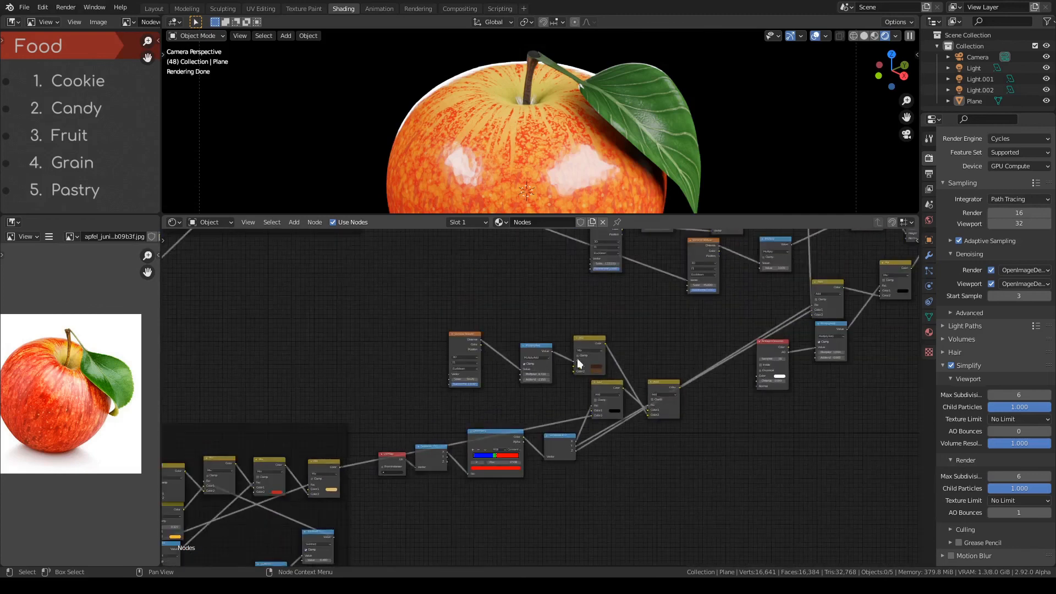
pyautogui.moveTo(577, 358); pyautogui.dragTo(519, 439, button='middle')
pyautogui.scroll(-2, 530, 332)
pyautogui.moveTo(530, 332); pyautogui.dragTo(514, 381, button='middle')
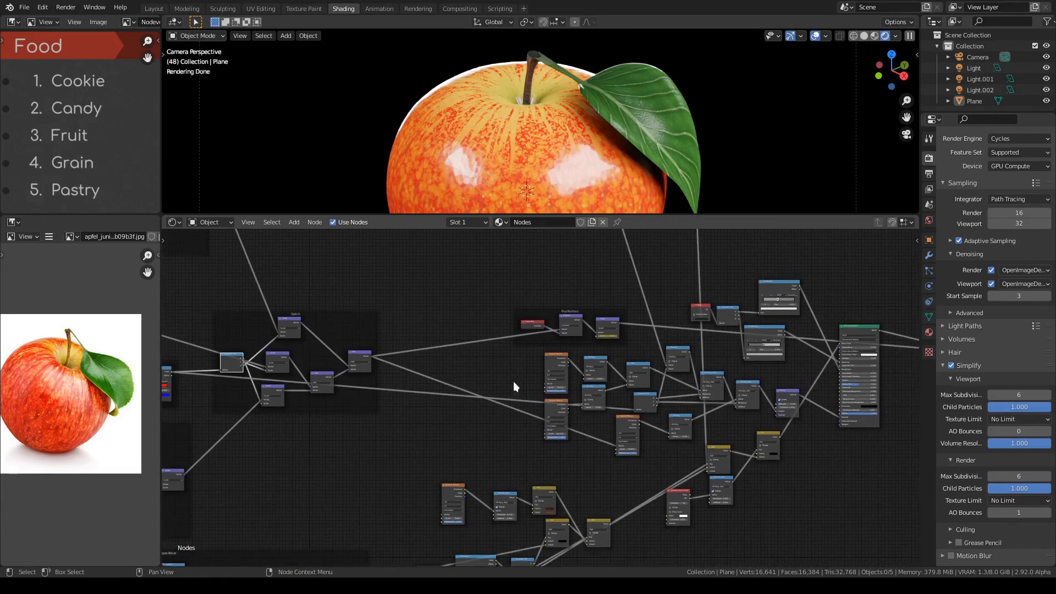